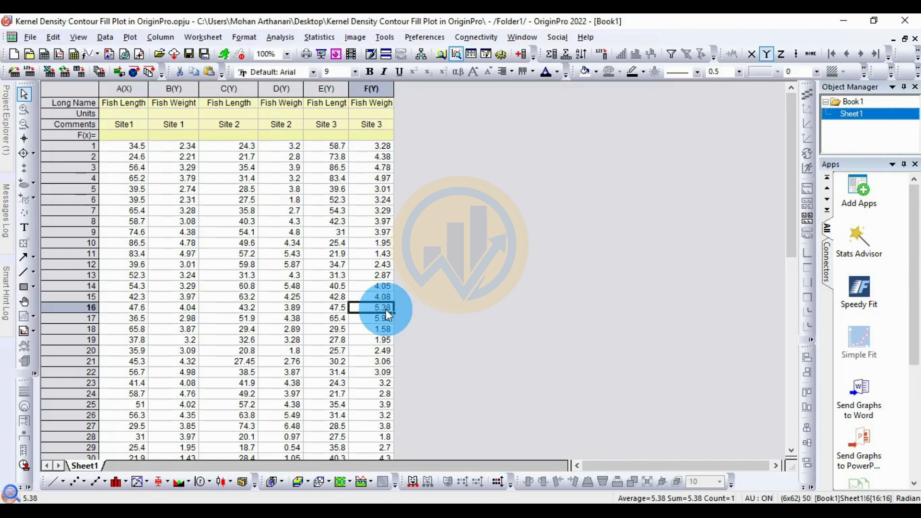
left_click_drag(124, 88, 379, 93)
left_click(582, 214)
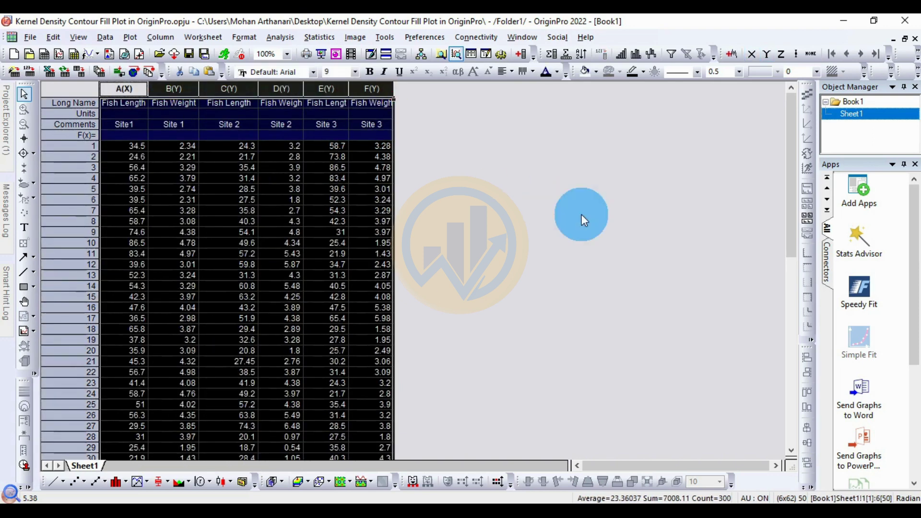
left_click(575, 219)
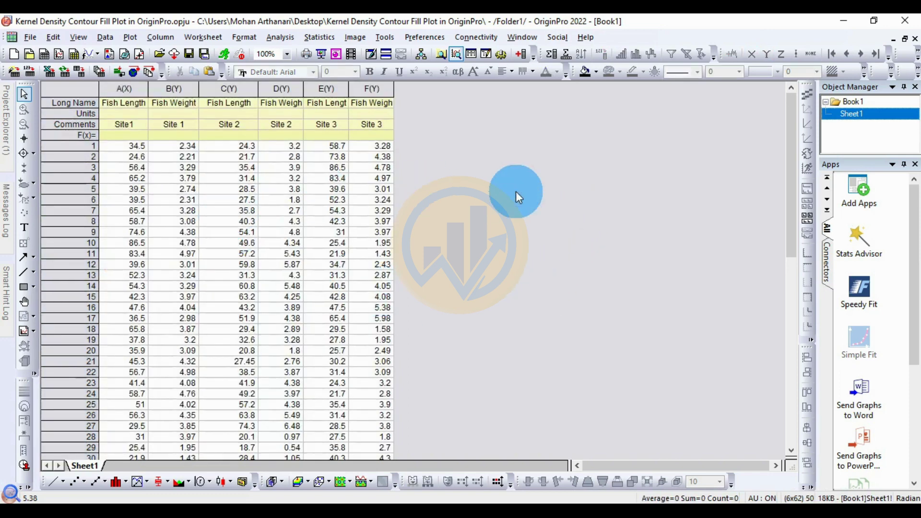
left_click_drag(114, 124, 427, 170)
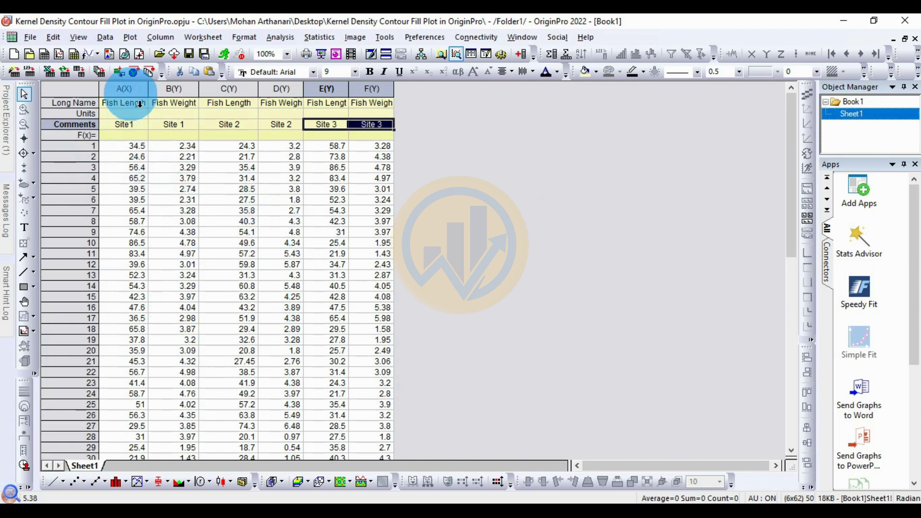
left_click(125, 89)
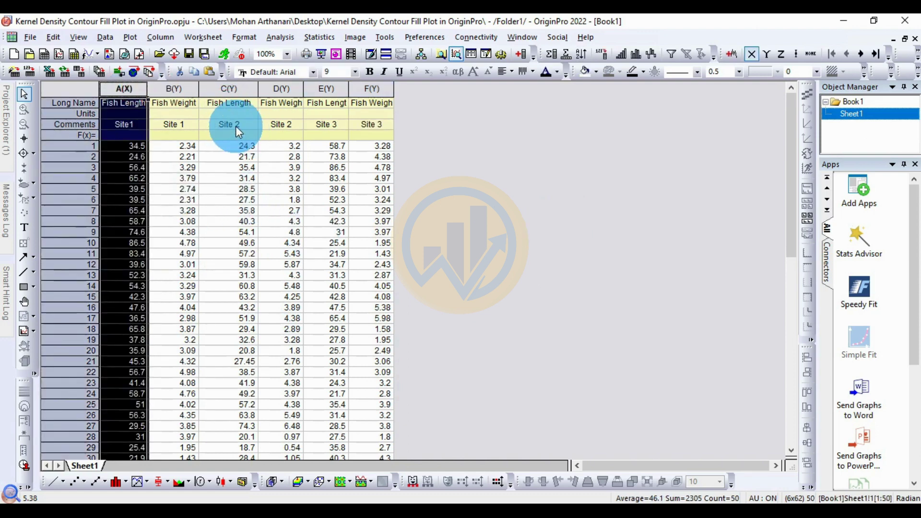
Set column C, the Site 2 fish length, as an X column.
left_click(240, 94)
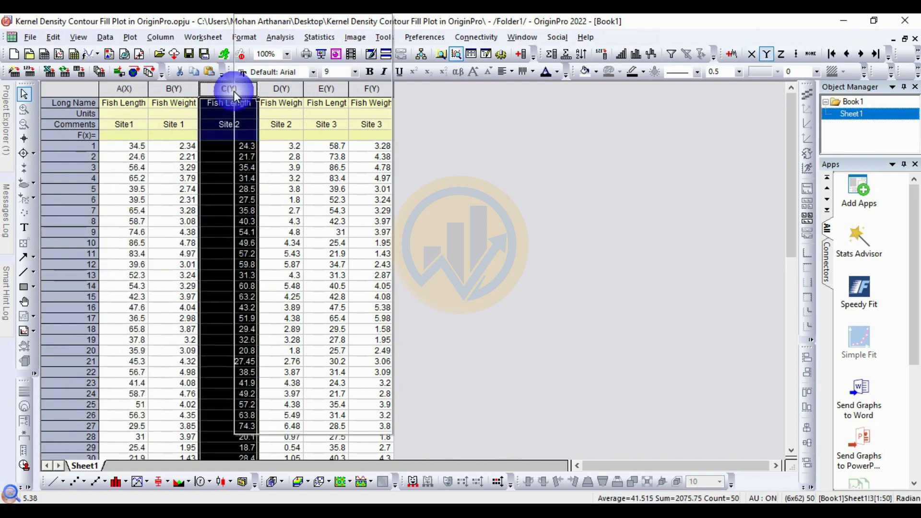
right_click(236, 95)
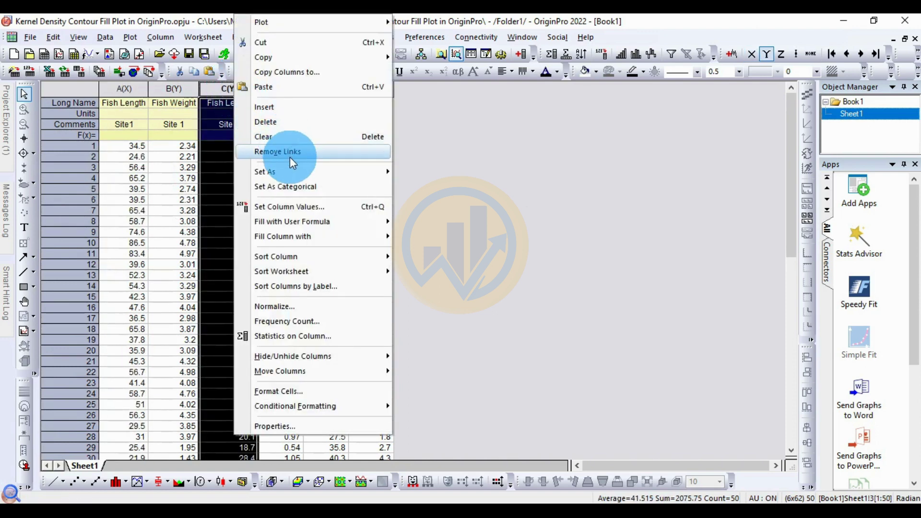
mouse_move(295, 169)
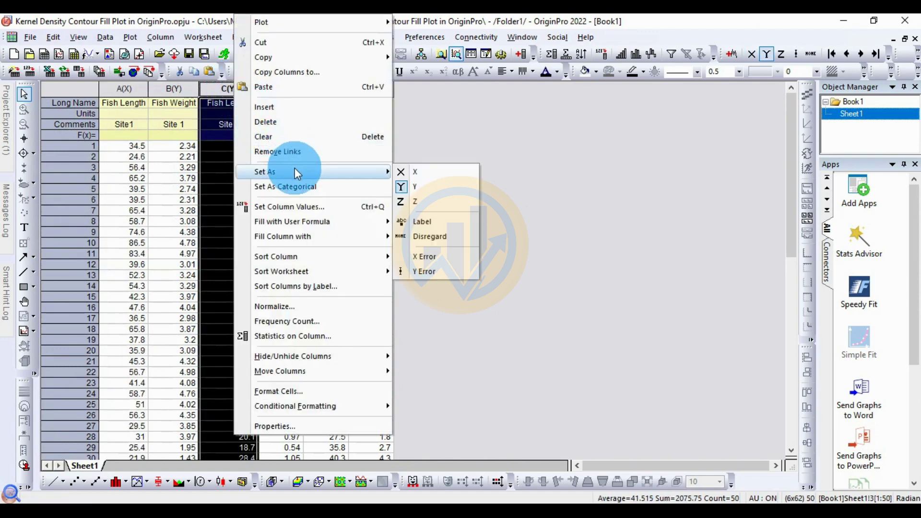
left_click(417, 171)
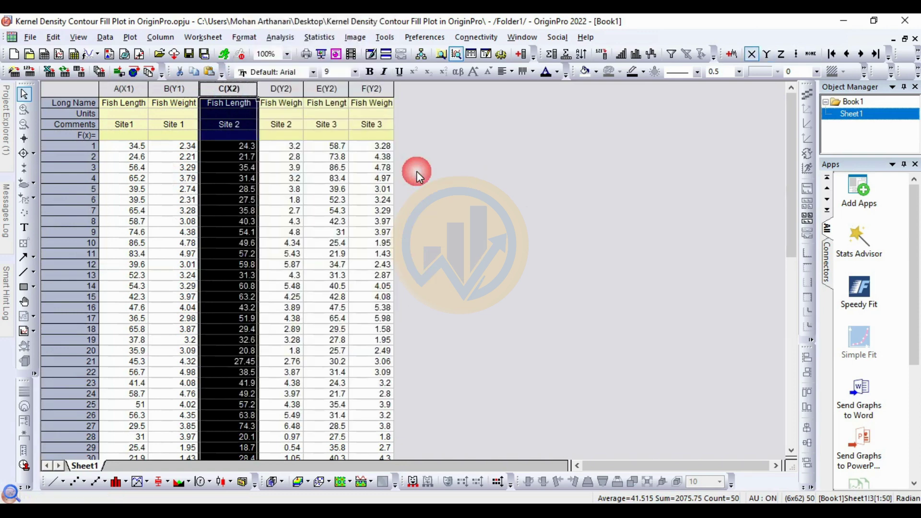
Set column E, the Site 3 fish length, as an X column.
left_click(331, 124)
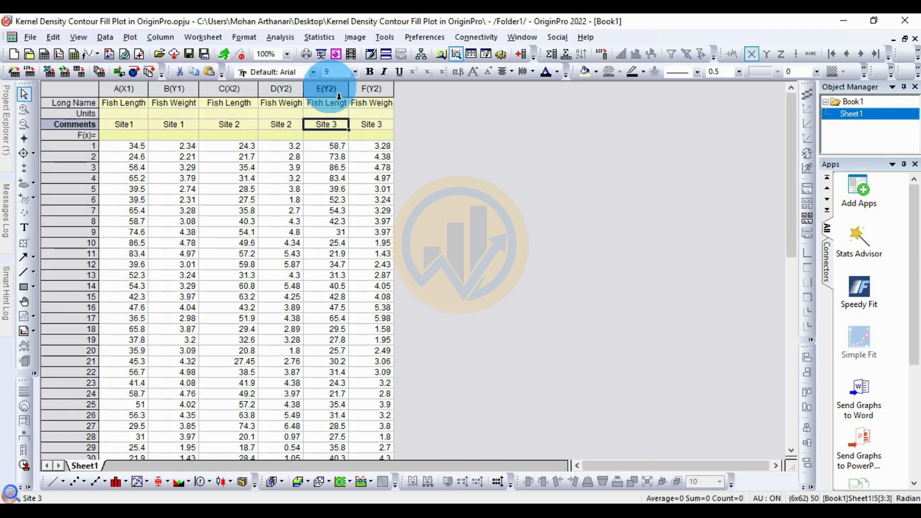
right_click(336, 91)
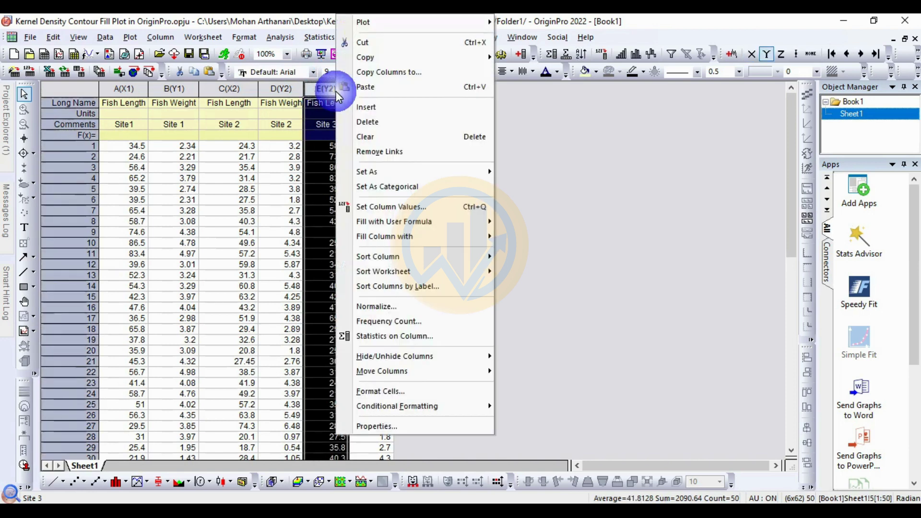
mouse_move(384, 171)
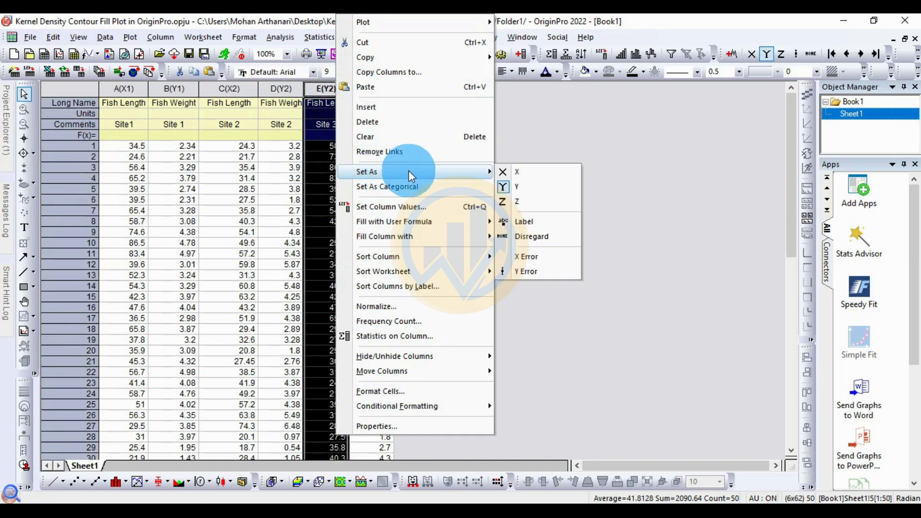
left_click(535, 174)
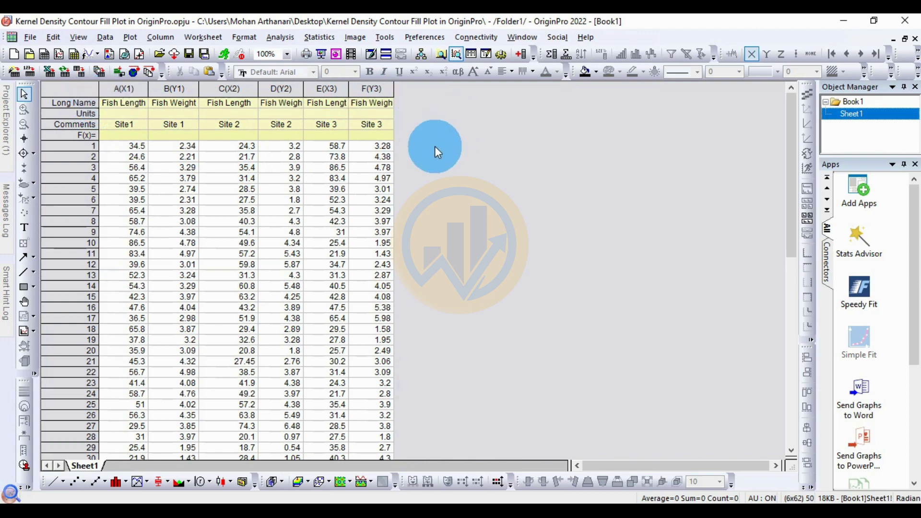
Start a Grouped Marginal statistical plot from the worksheet.
left_click(130, 39)
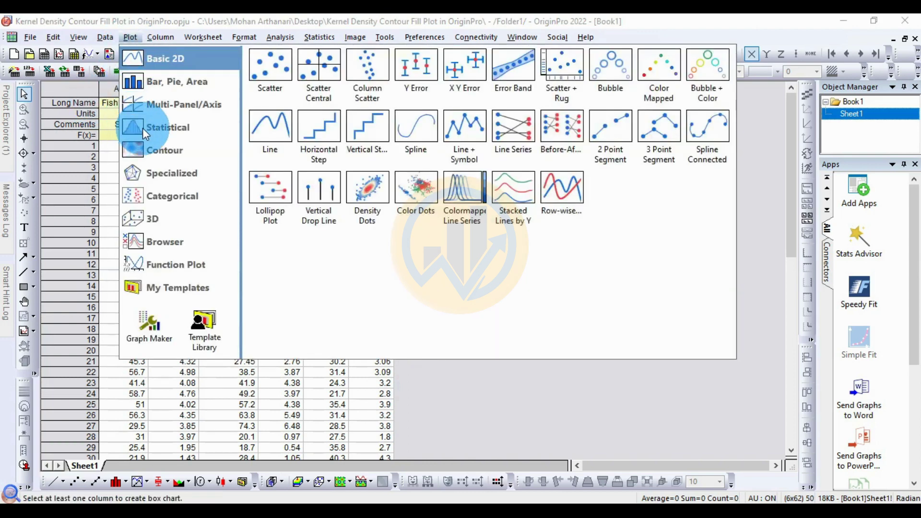
mouse_move(142, 128)
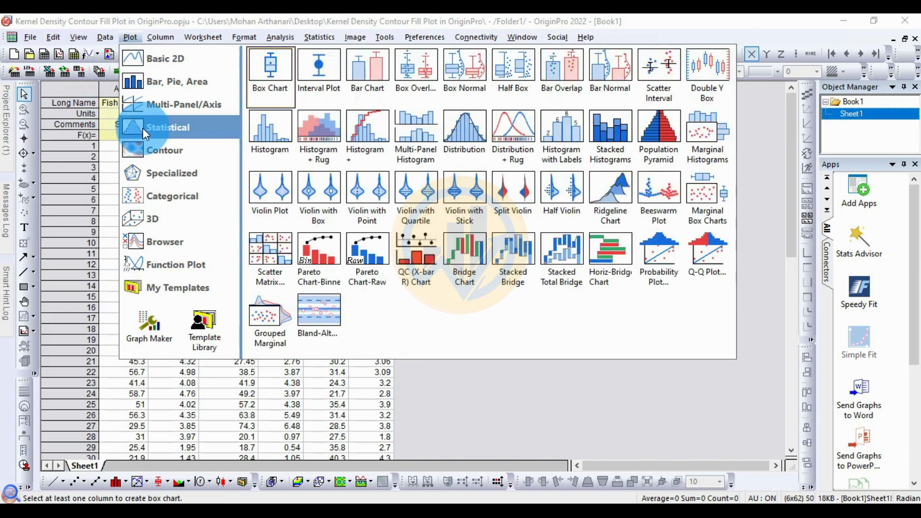
left_click(272, 319)
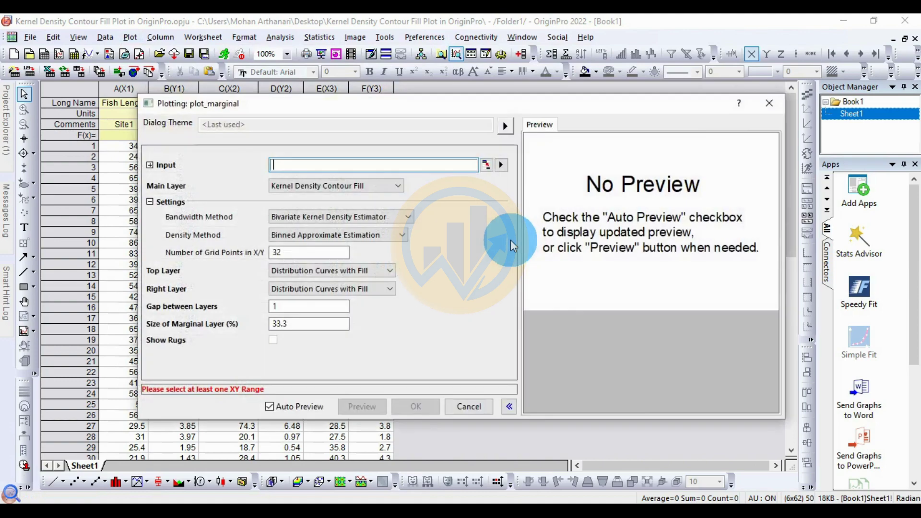
left_click_drag(358, 112, 375, 100)
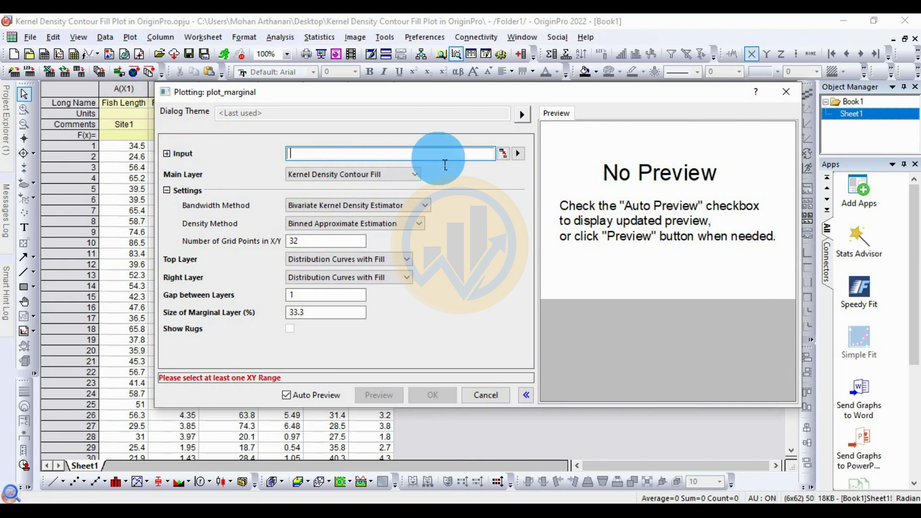
Select columns A through F, the length and weight pairs of all three sites, as the plot's input range.
left_click(503, 153)
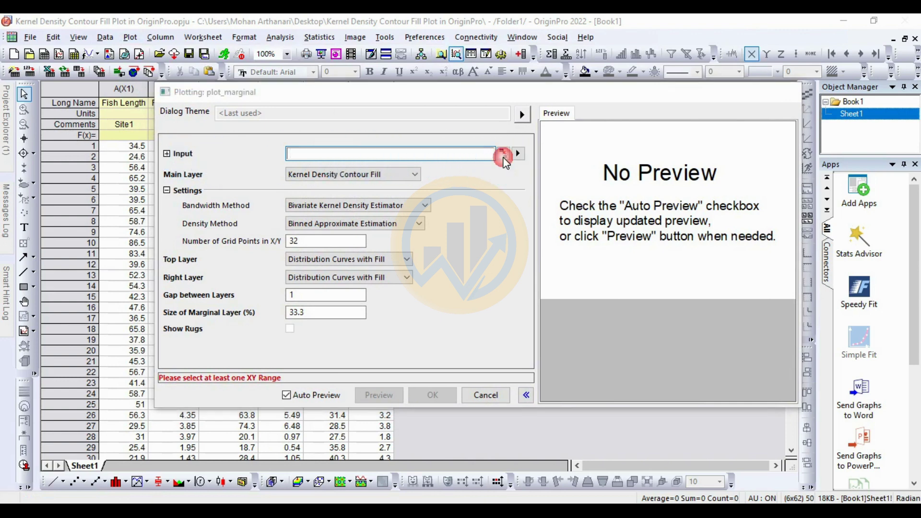
left_click_drag(278, 85, 312, 159)
left_click_drag(123, 89, 372, 89)
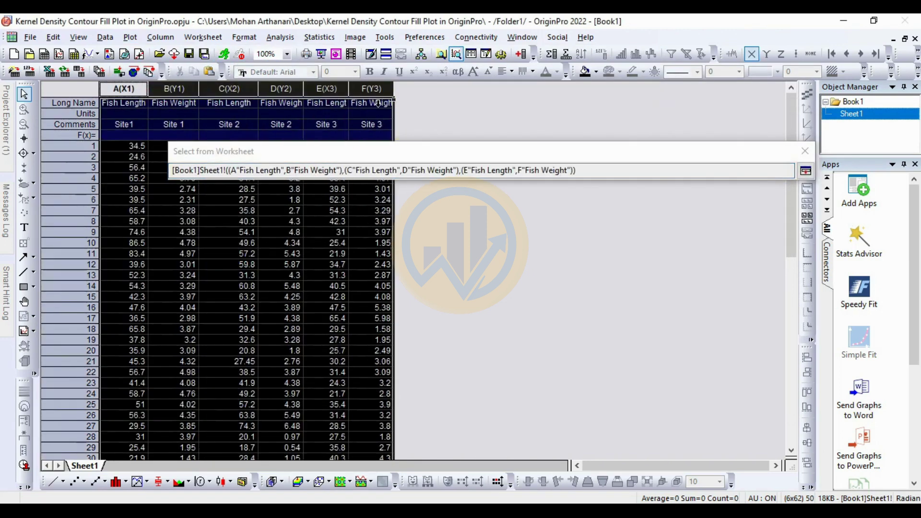
left_click(806, 171)
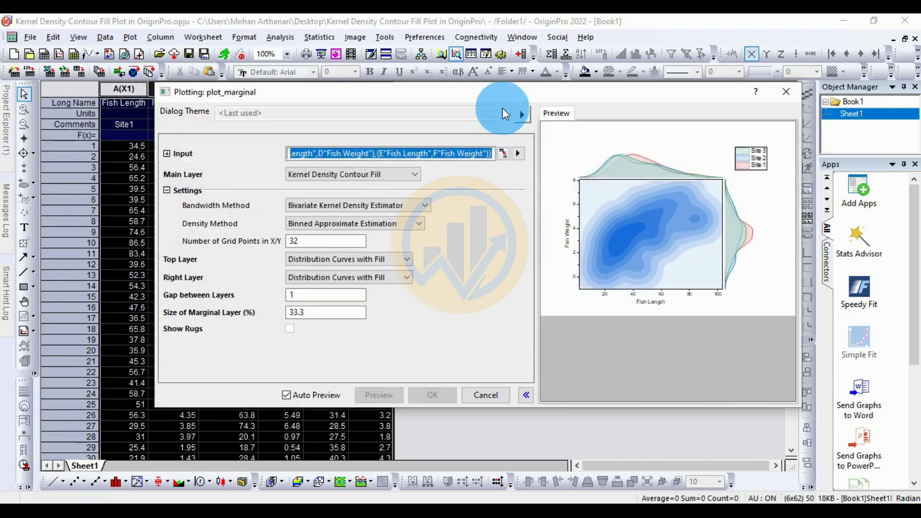
left_click_drag(504, 98, 520, 87)
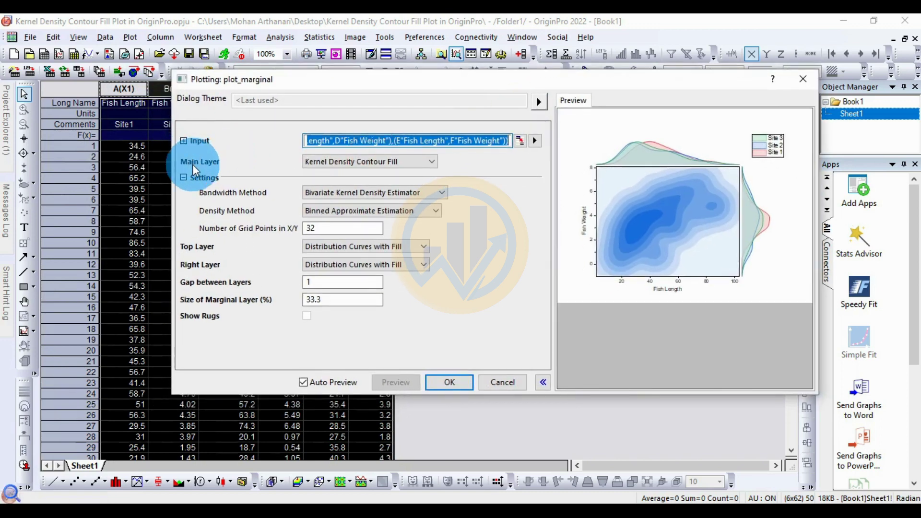
Choose Kernel Density Contour Fill as the plot's main layer, keeping 32 grid points in X/Y.
left_click(431, 162)
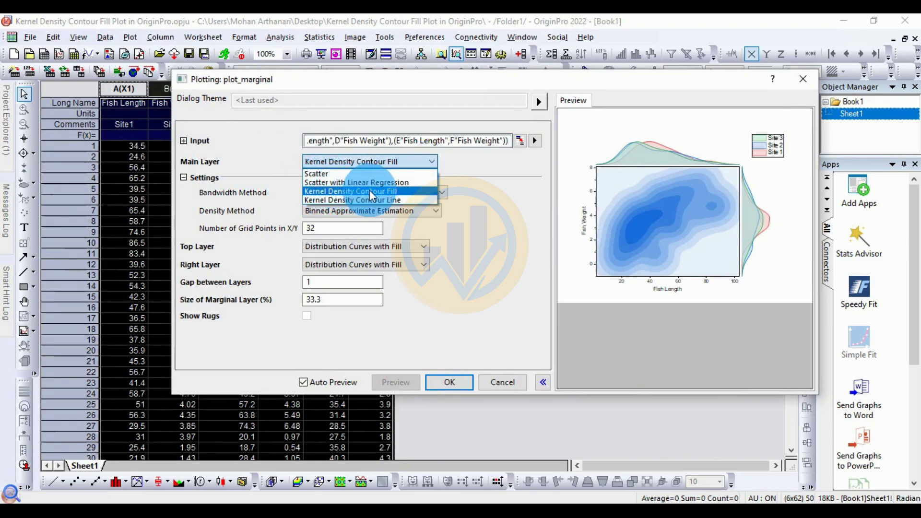
left_click(394, 194)
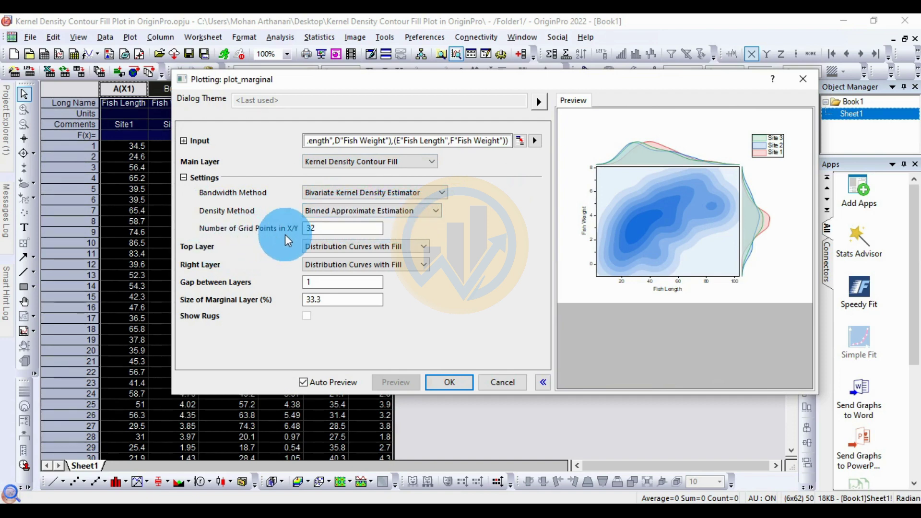
double_click(330, 228)
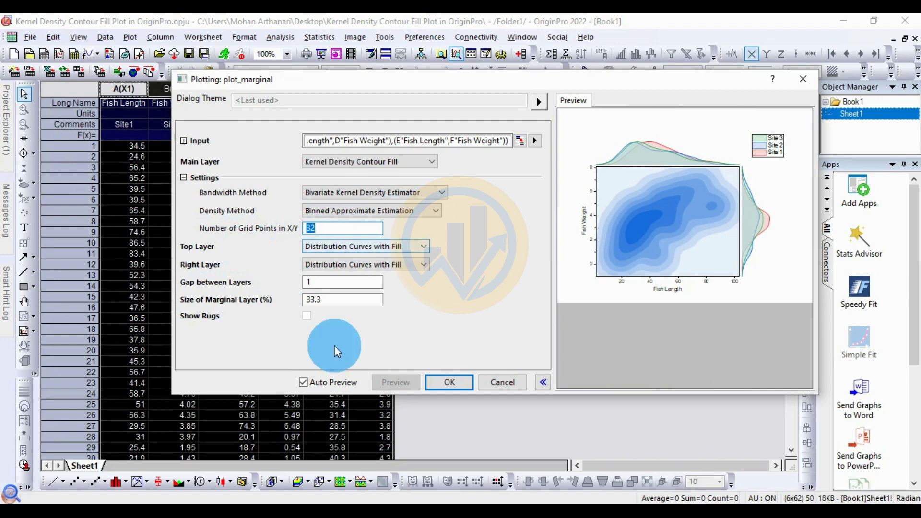
Try Histograms and Stacked Histograms as the top marginal layer.
left_click(424, 247)
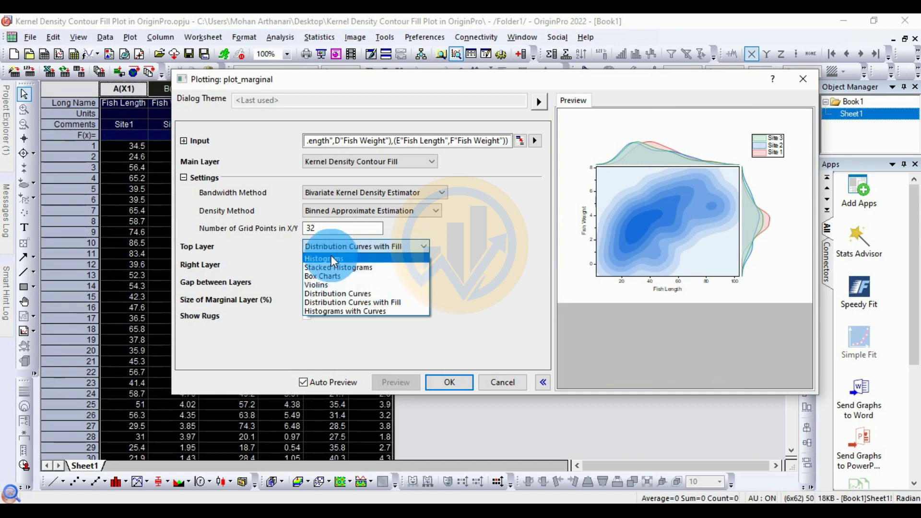
left_click(373, 258)
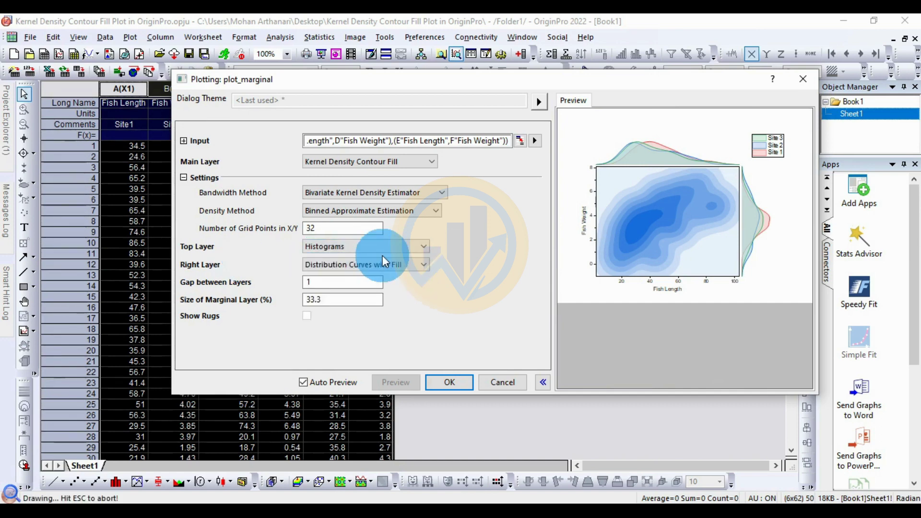
left_click(404, 246)
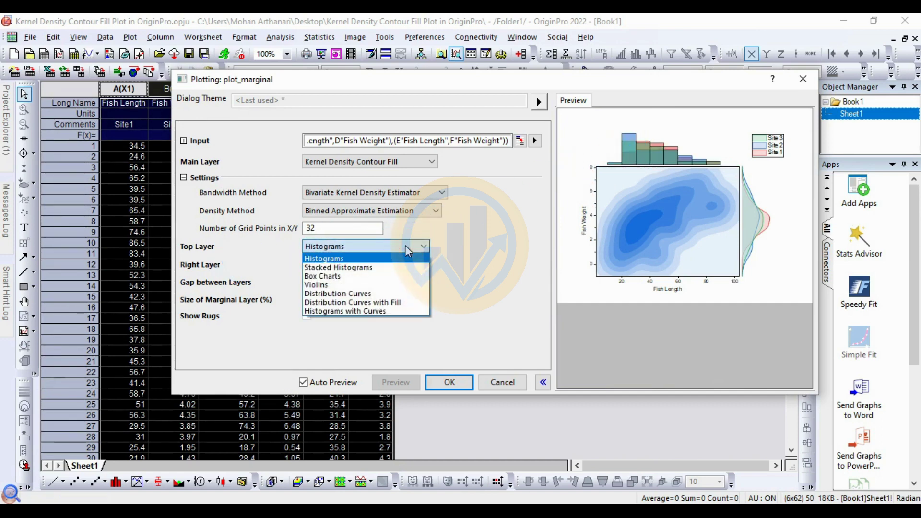
left_click(367, 265)
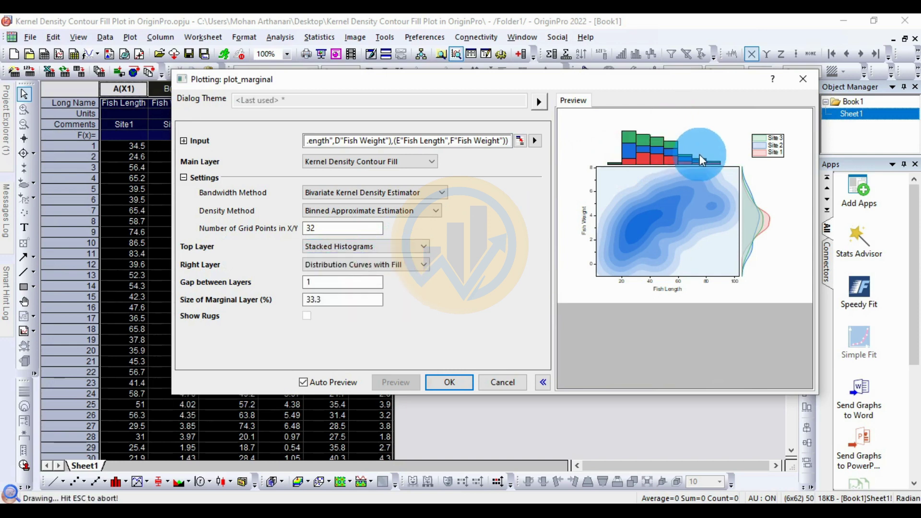
left_click(422, 246)
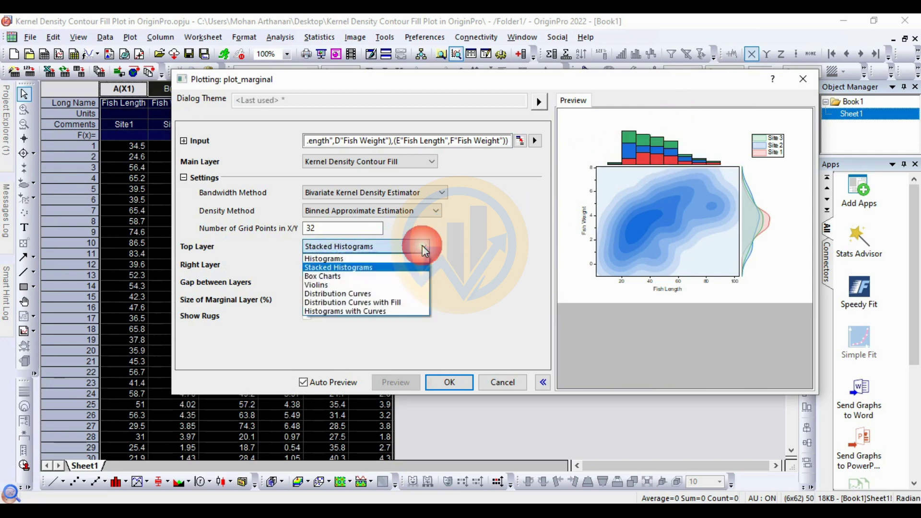
left_click(356, 270)
Try Box Charts, Violins and Distribution Curves as the top marginal layer.
left_click(347, 247)
left_click(347, 276)
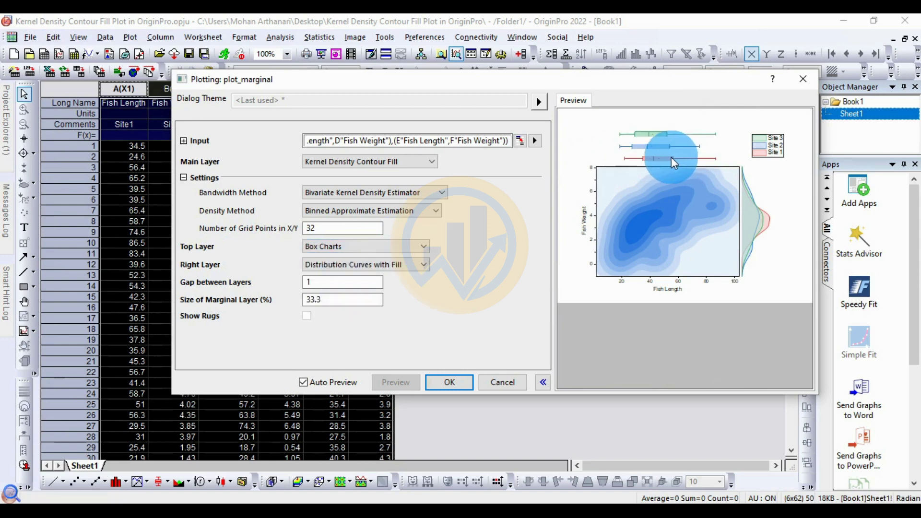
left_click(353, 247)
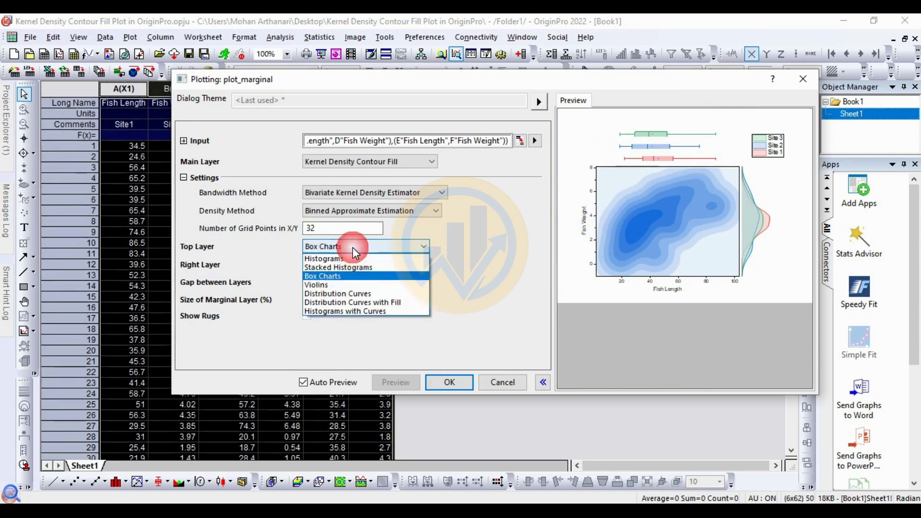
left_click(337, 286)
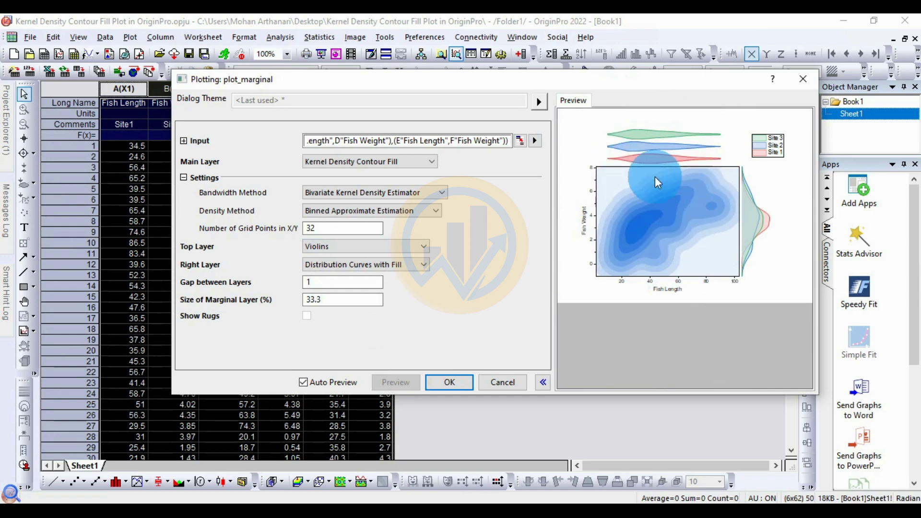
left_click(380, 247)
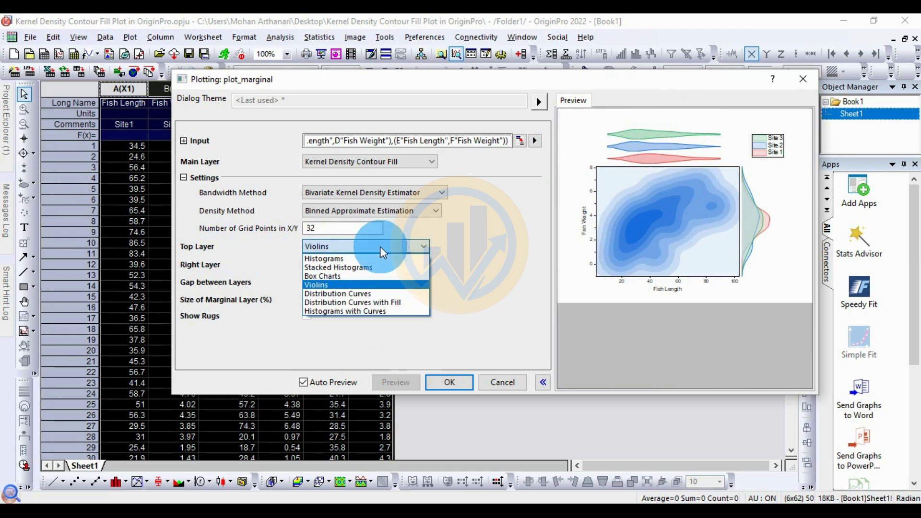
left_click(358, 293)
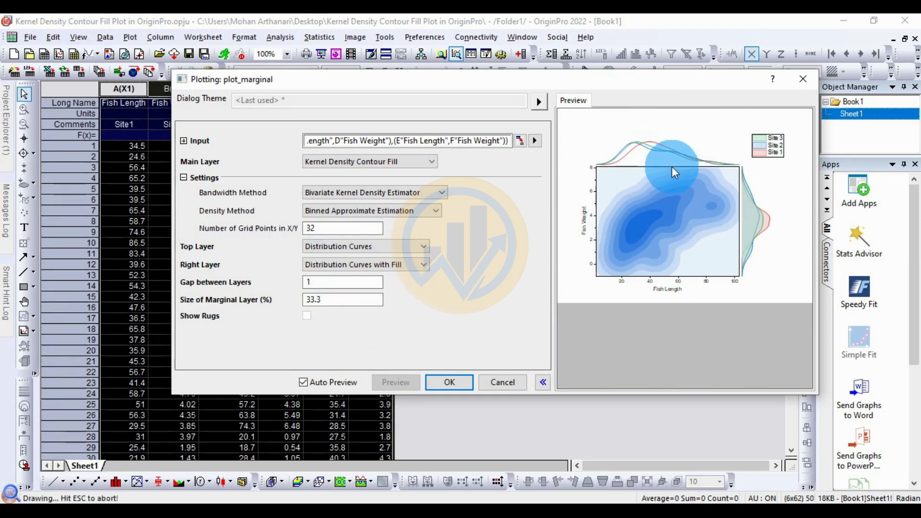
Set the top marginal layer to Distribution Curves with Fill.
left_click(391, 247)
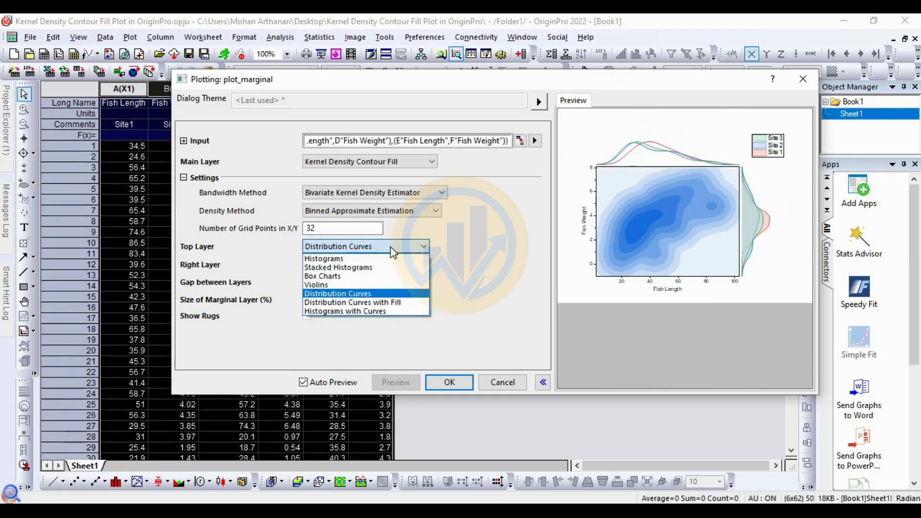
left_click(374, 303)
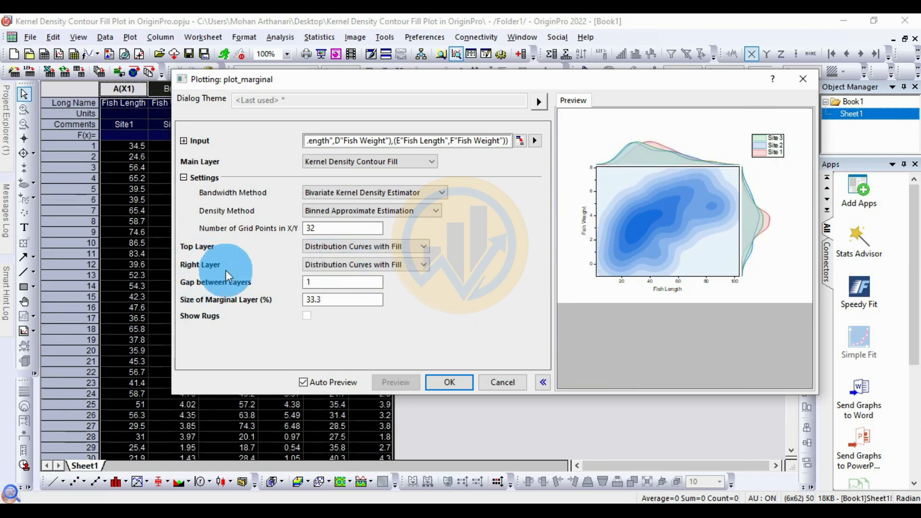
Try Box Charts for the right marginal layer, return it to Distribution Curves with Fill, and create the plot.
left_click(421, 265)
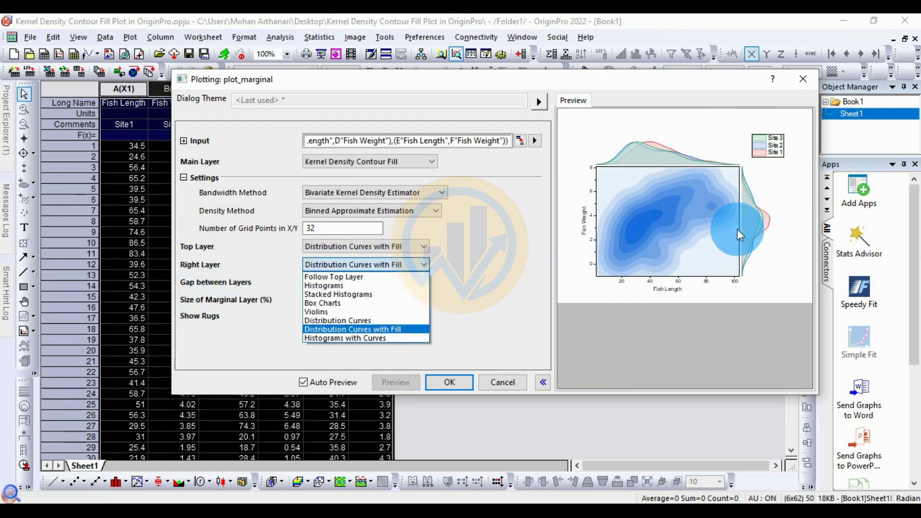
left_click(358, 303)
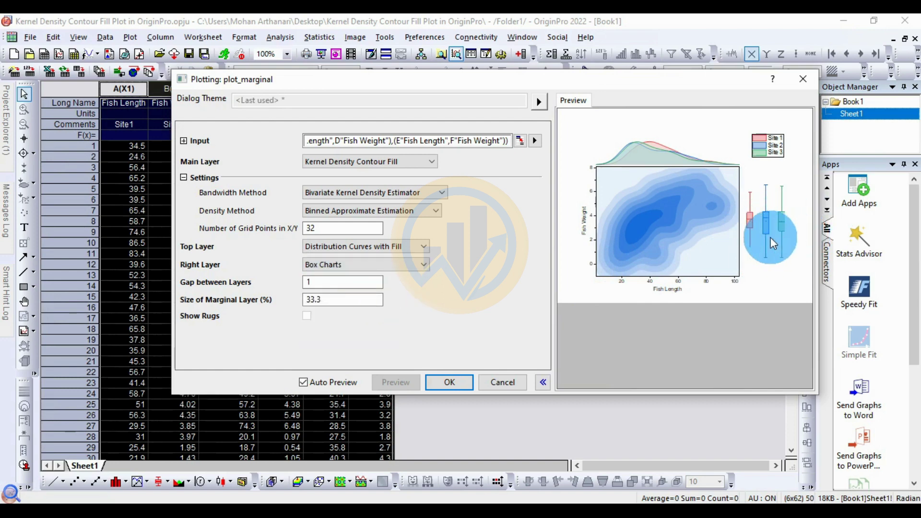
left_click(428, 262)
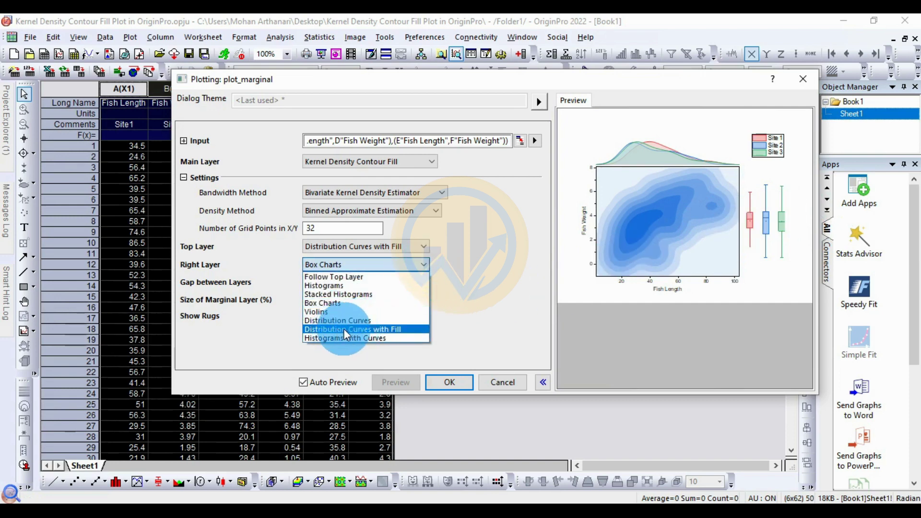
left_click(399, 329)
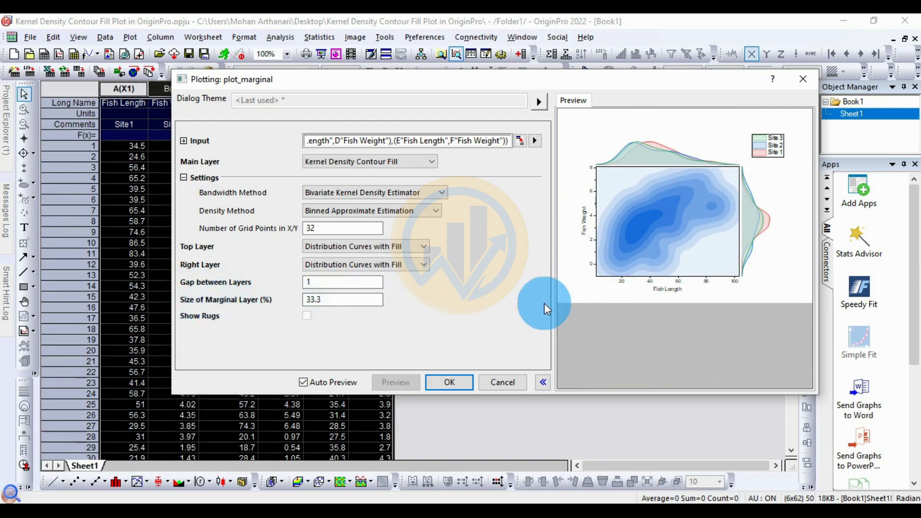
left_click(454, 382)
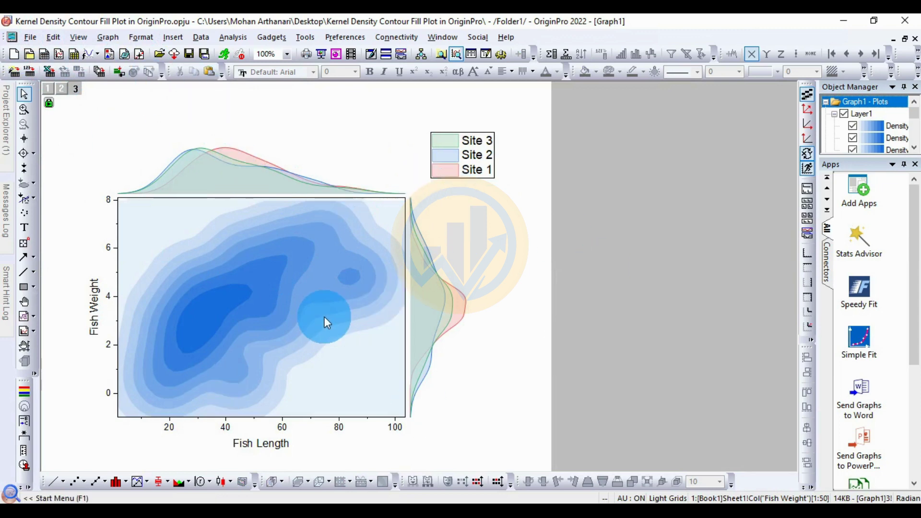
Open the plot details of the main layer's density contour fill, with the plot tree hidden and the dialog beside the graph.
mouse_move(325, 317)
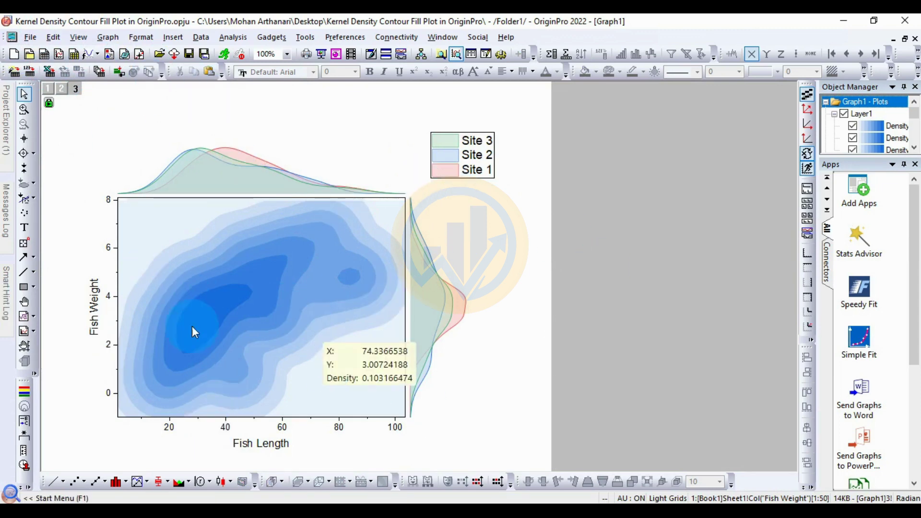
mouse_move(277, 287)
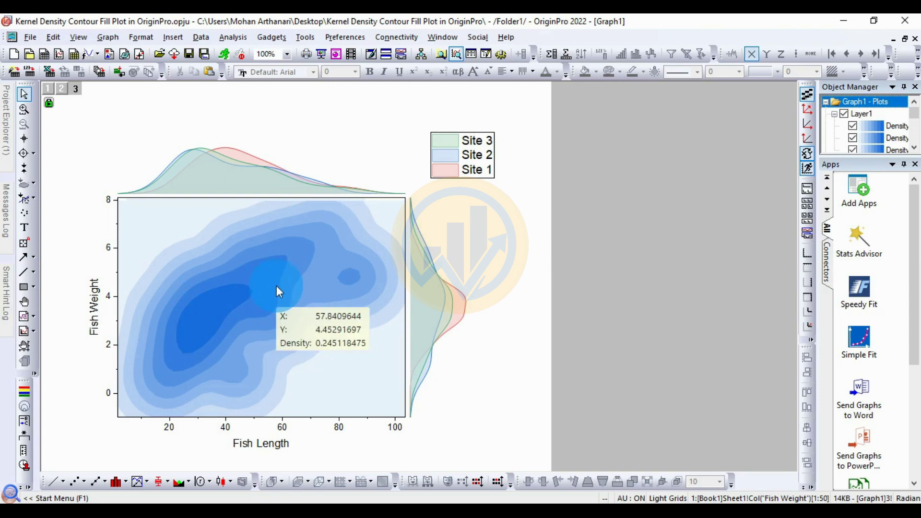
left_click(275, 283)
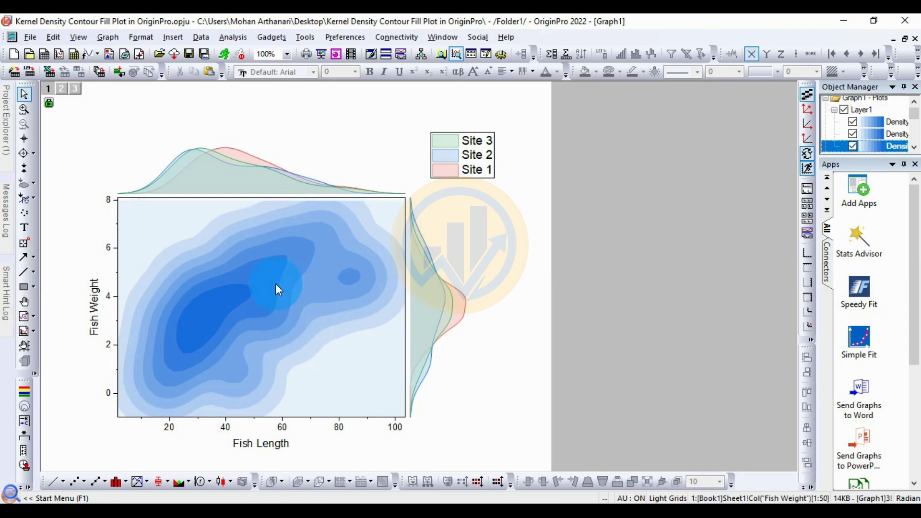
double_click(276, 284)
left_click(869, 131)
left_click(174, 215)
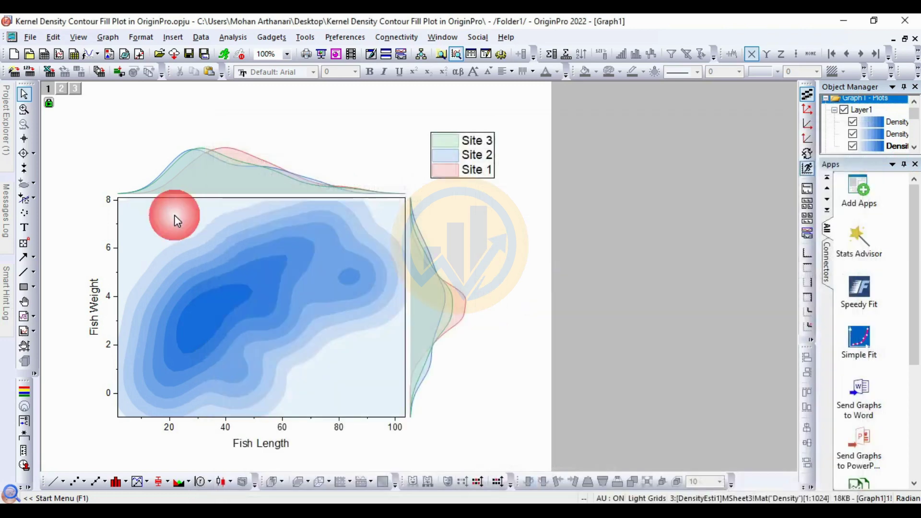
right_click(302, 268)
right_click(343, 363)
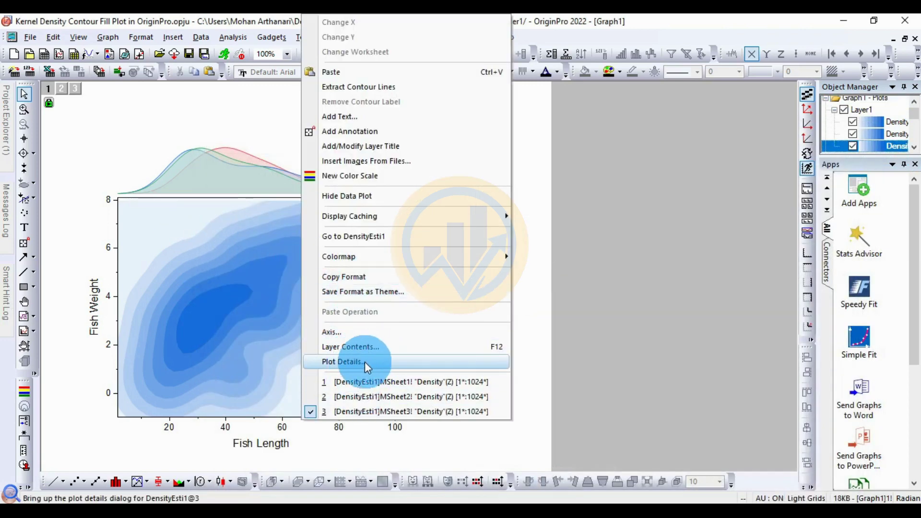
left_click(365, 362)
left_click_drag(459, 136, 481, 82)
left_click(486, 470)
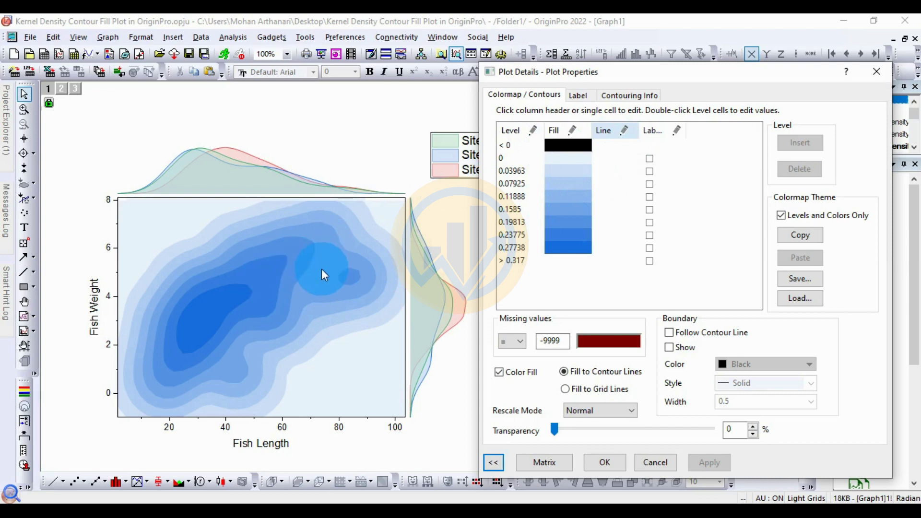
Try a Limited Mixing contour fill from White to Red and apply it to the graph.
left_click(575, 132)
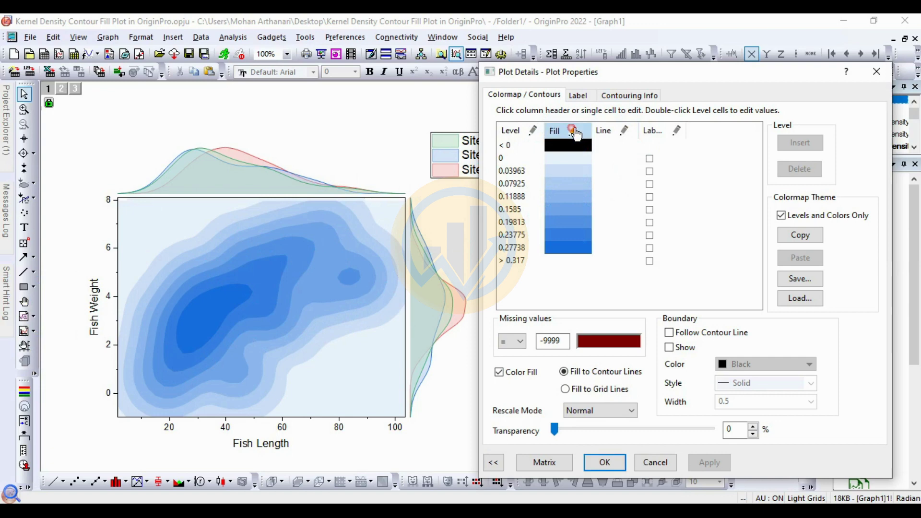
left_click_drag(625, 40, 607, 48)
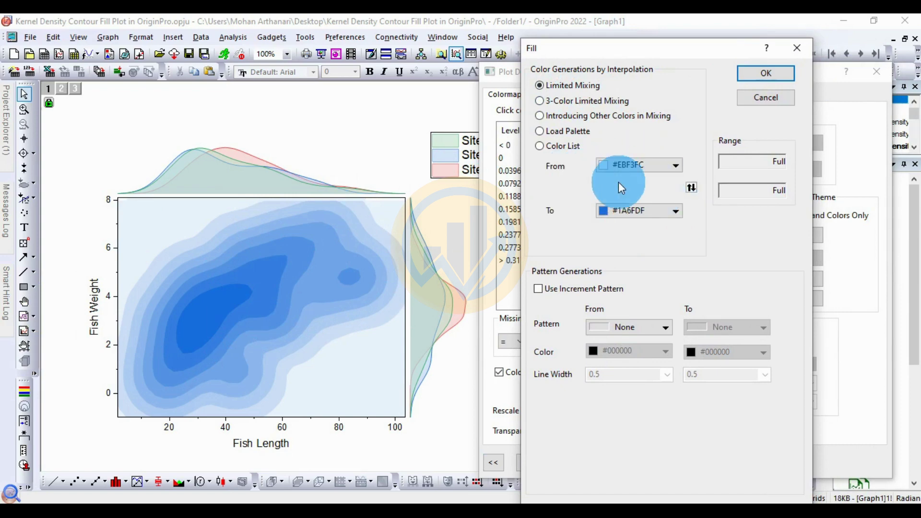
left_click(670, 166)
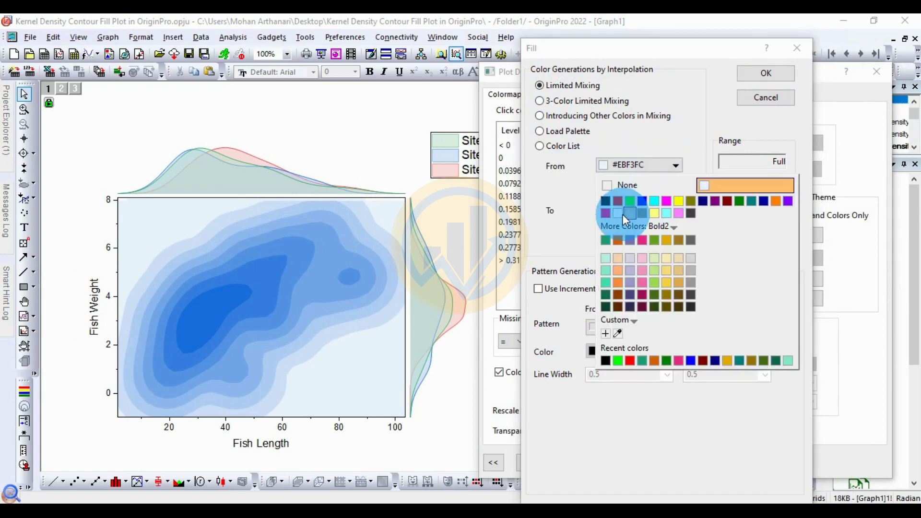
left_click(624, 214)
left_click(672, 210)
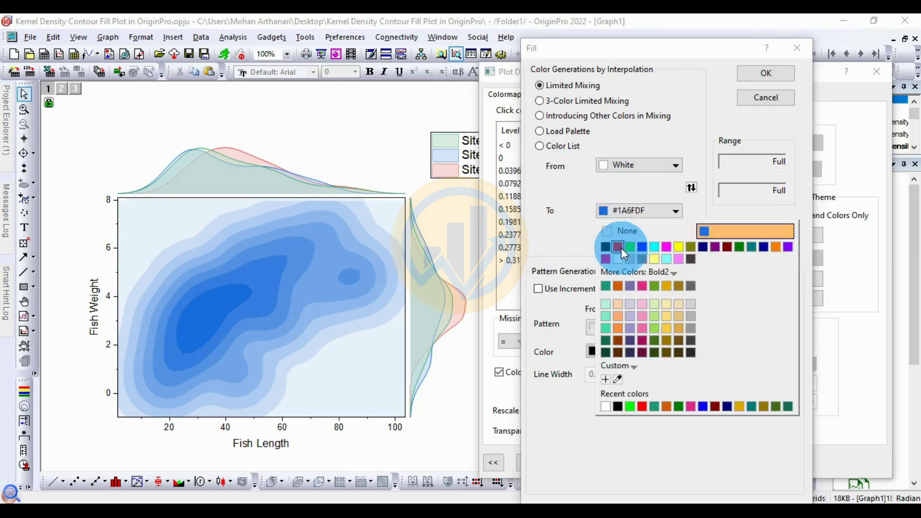
left_click(621, 249)
left_click(767, 79)
left_click(710, 463)
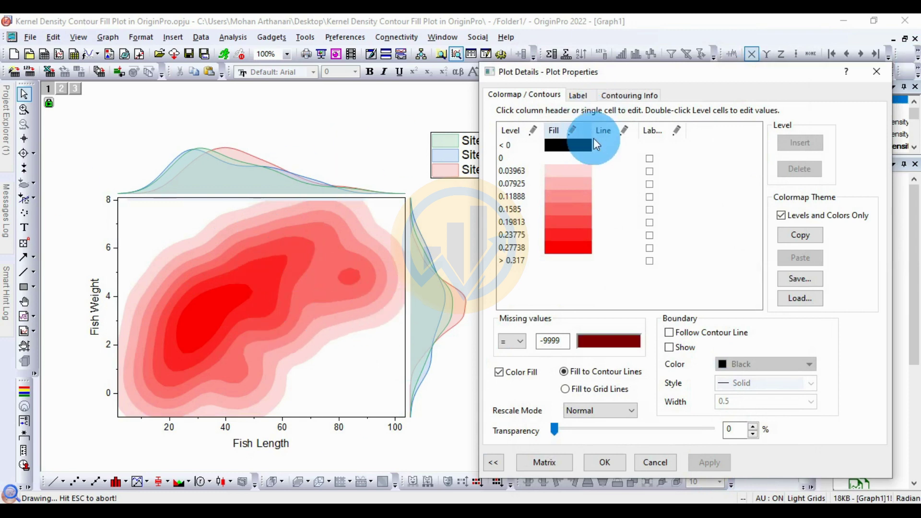
Try a 3-Color Limited Mixing contour fill with Blue as the middle color between White and Red.
left_click(574, 136)
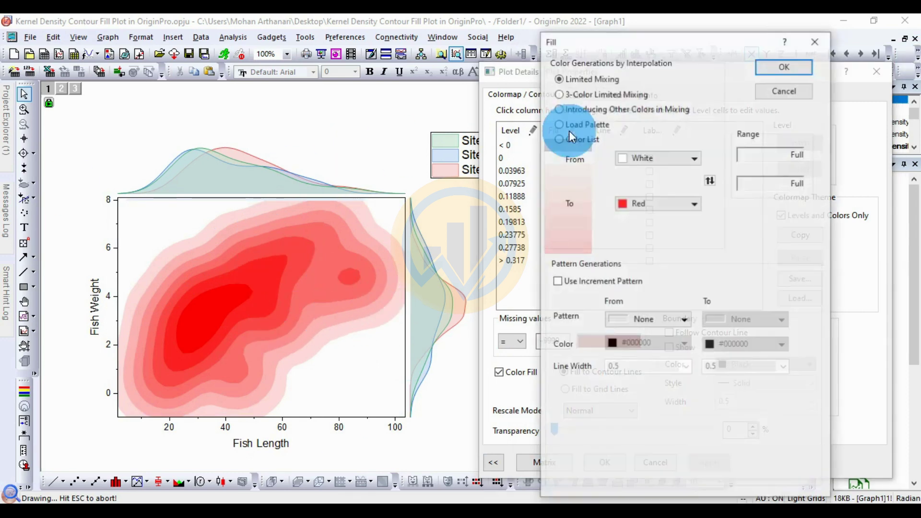
left_click(615, 94)
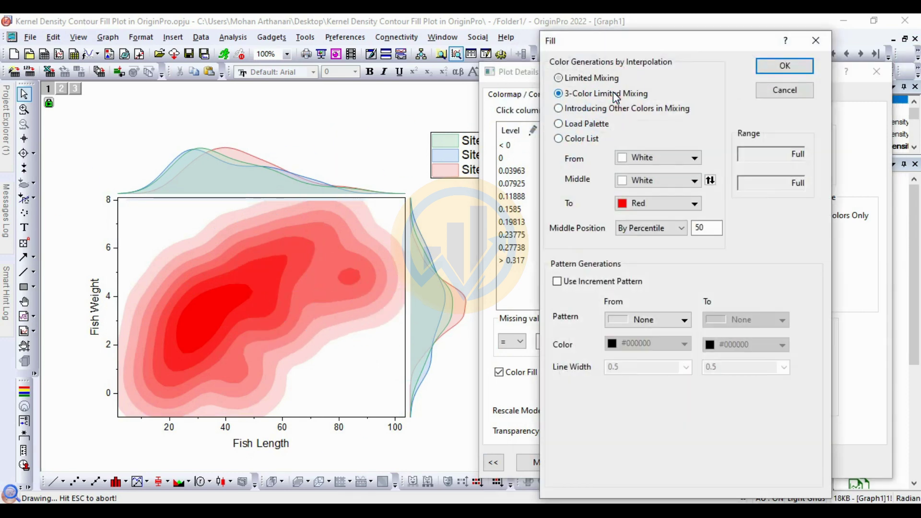
left_click(658, 175)
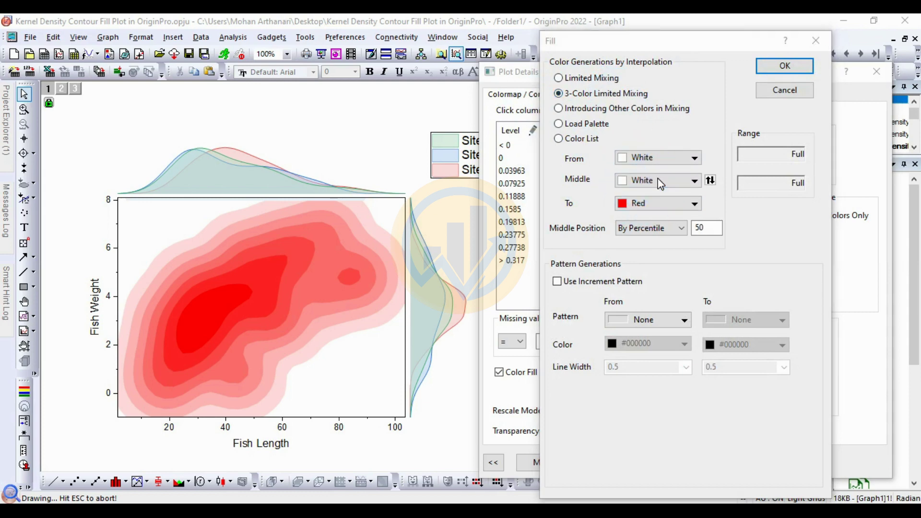
left_click(661, 217)
left_click(798, 65)
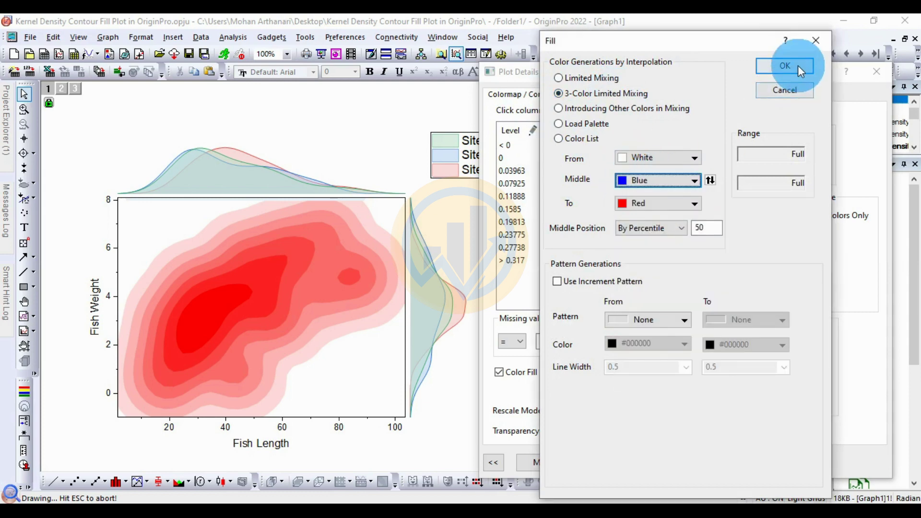
left_click(712, 464)
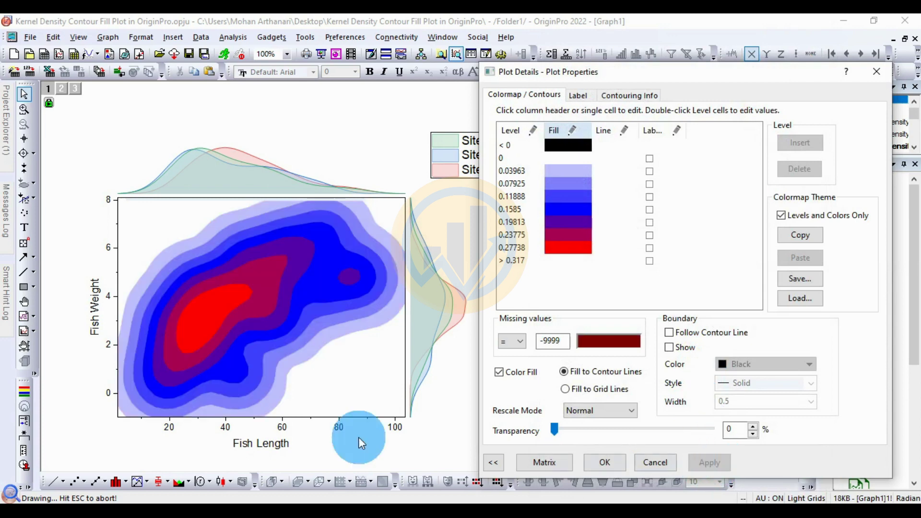
Try the Introducing Other Colors in Mixing option for the contour fill, using White to Red.
left_click(574, 134)
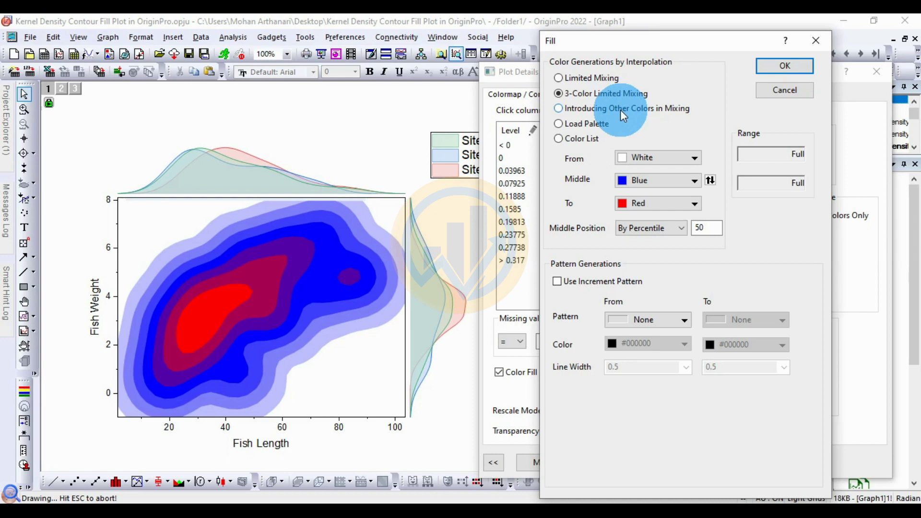
left_click(621, 110)
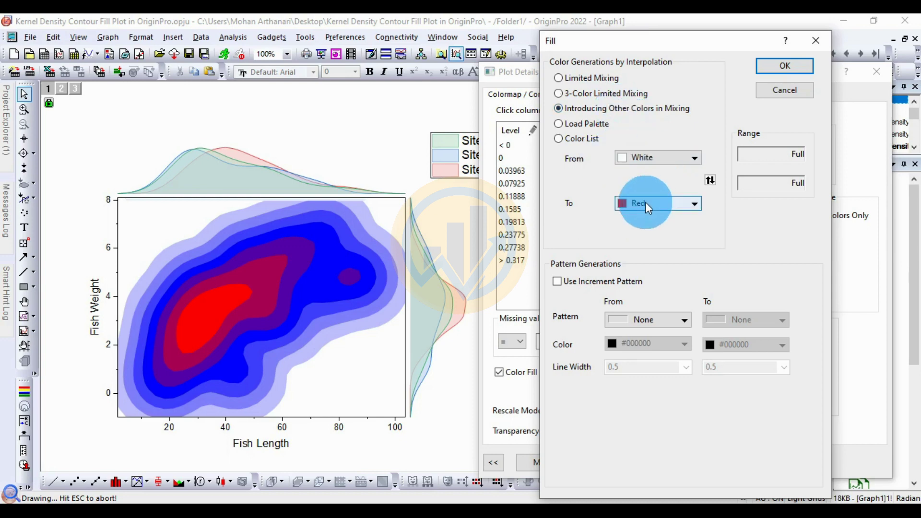
left_click(806, 62)
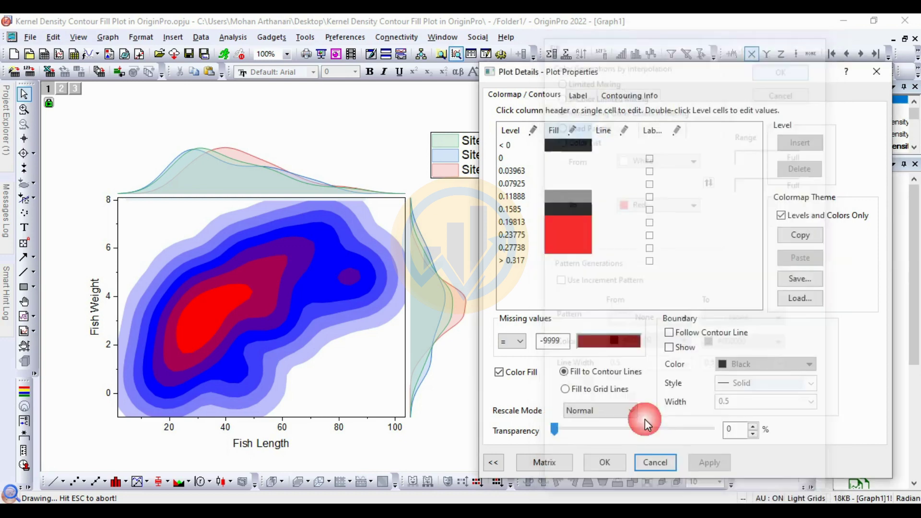
left_click(722, 464)
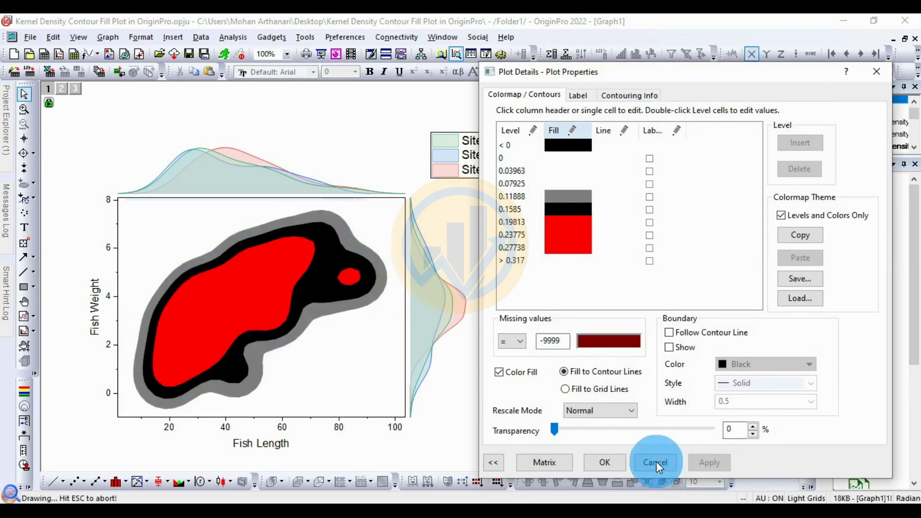
Load the Pumpkin Patch palette for the contour fill and apply it to the graph.
left_click(582, 129)
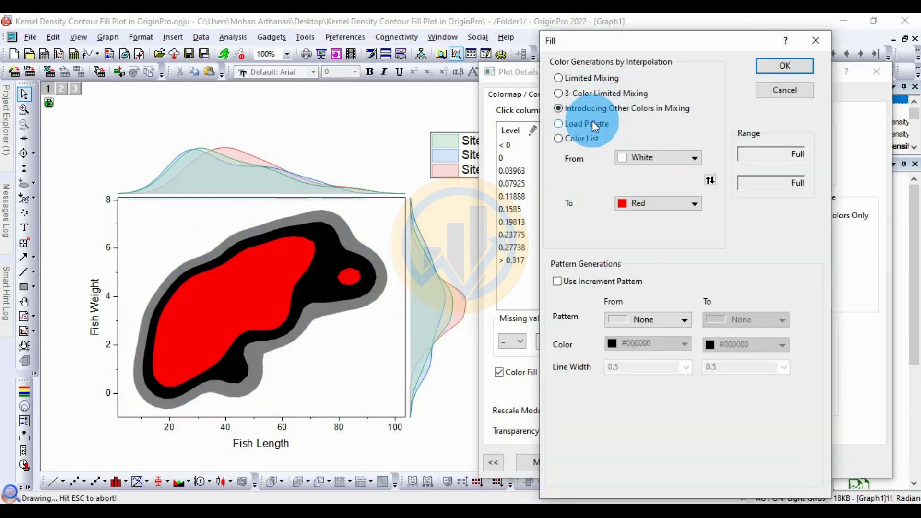
left_click(581, 123)
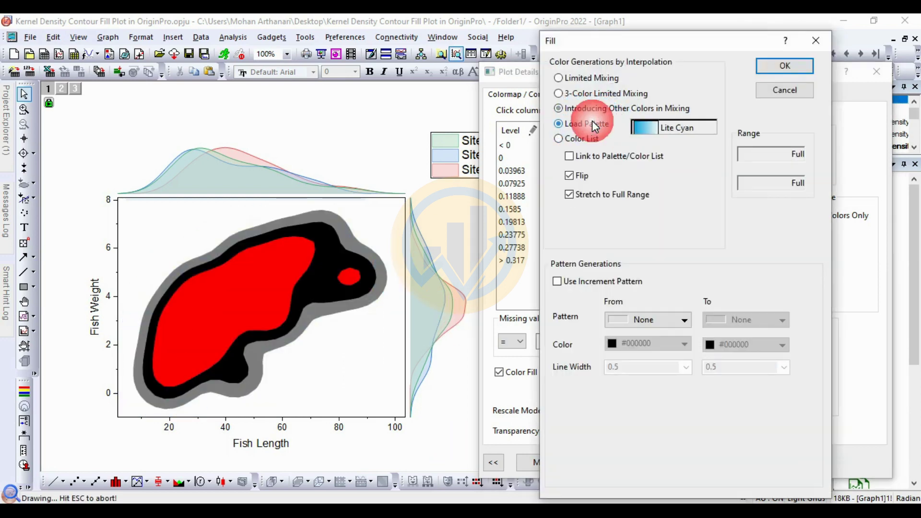
left_click(698, 127)
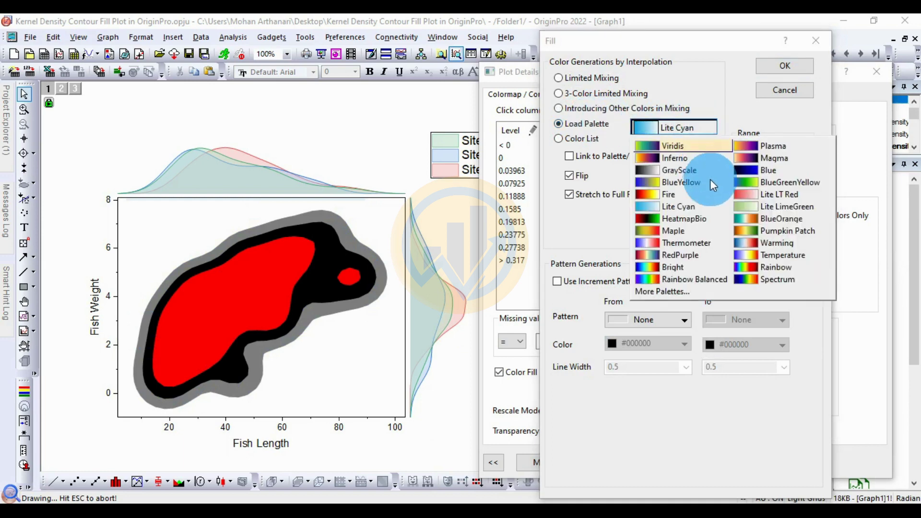
left_click(786, 232)
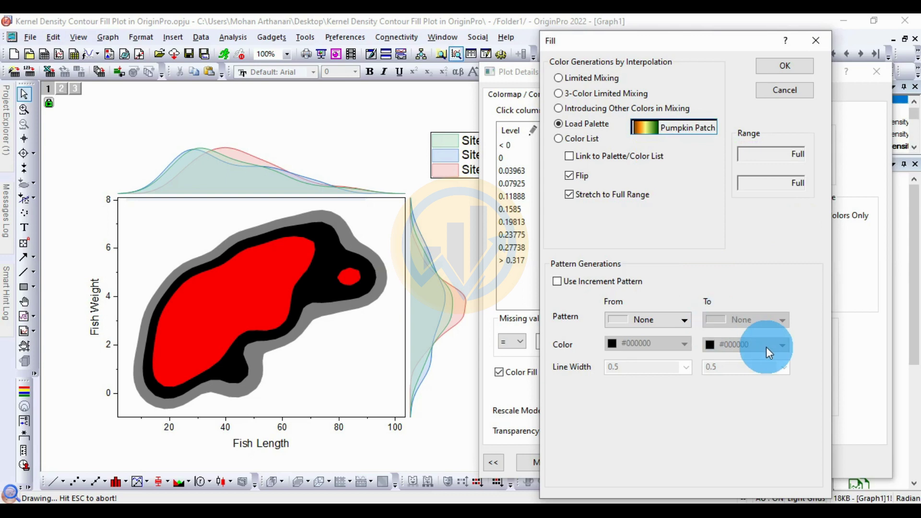
left_click(785, 65)
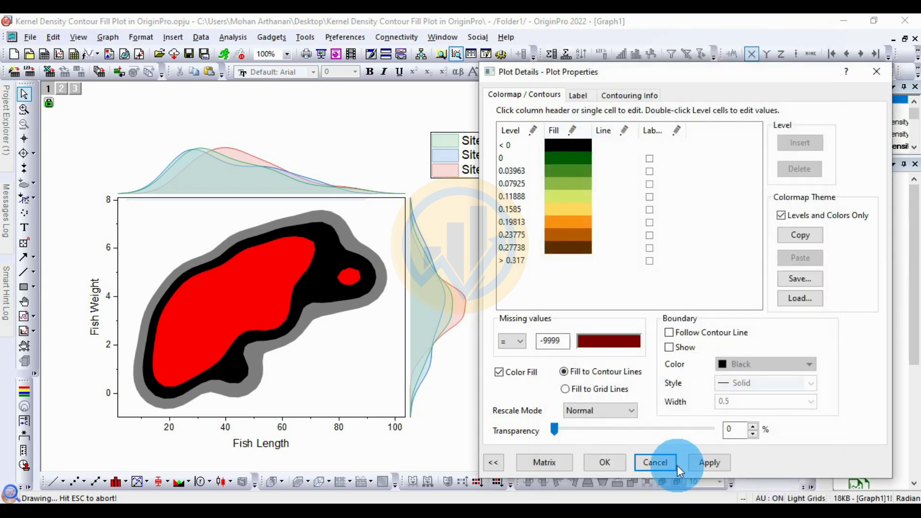
left_click(708, 462)
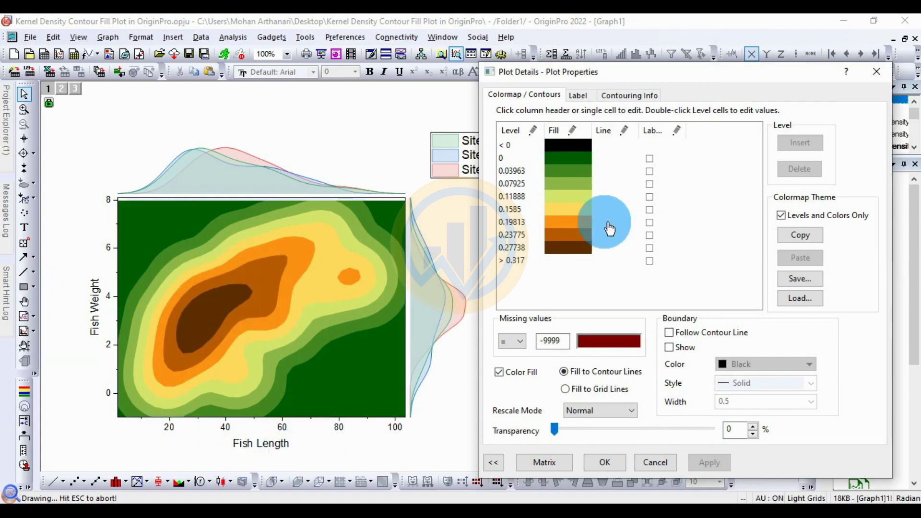
Keep the contour levels from 0 to 0.317, turn on labels for all levels from 0 upward, and apply them to the graph.
left_click(525, 129)
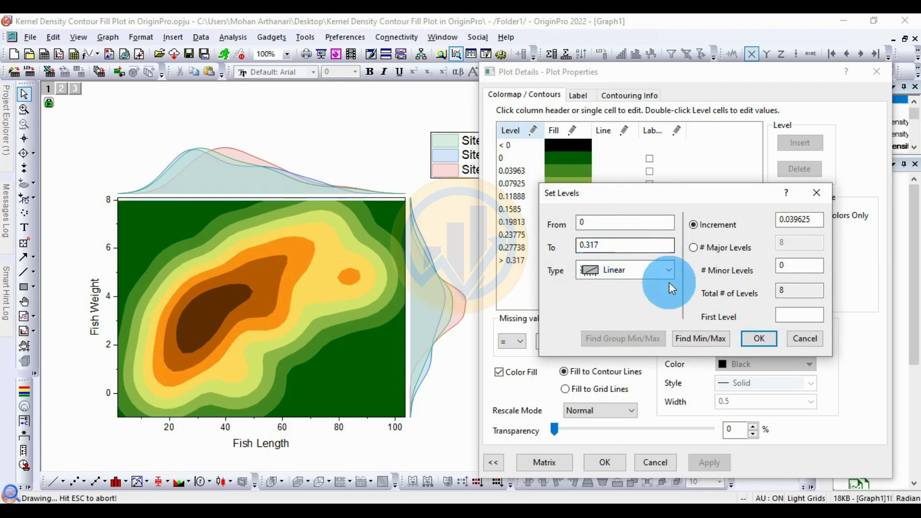
left_click(759, 339)
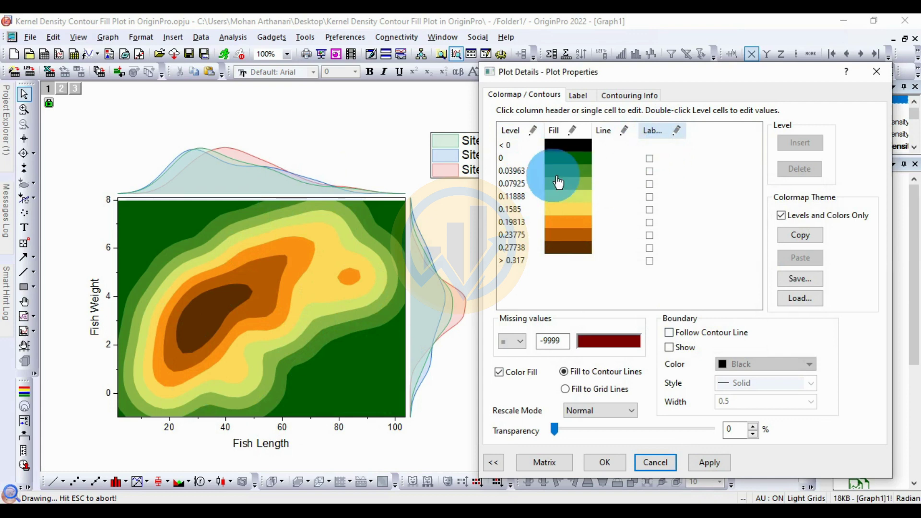
left_click(650, 159)
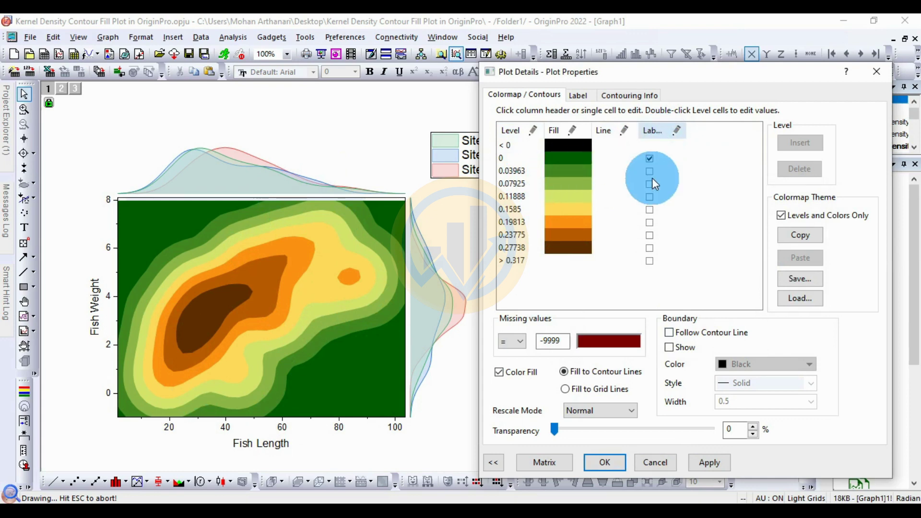
left_click(651, 173)
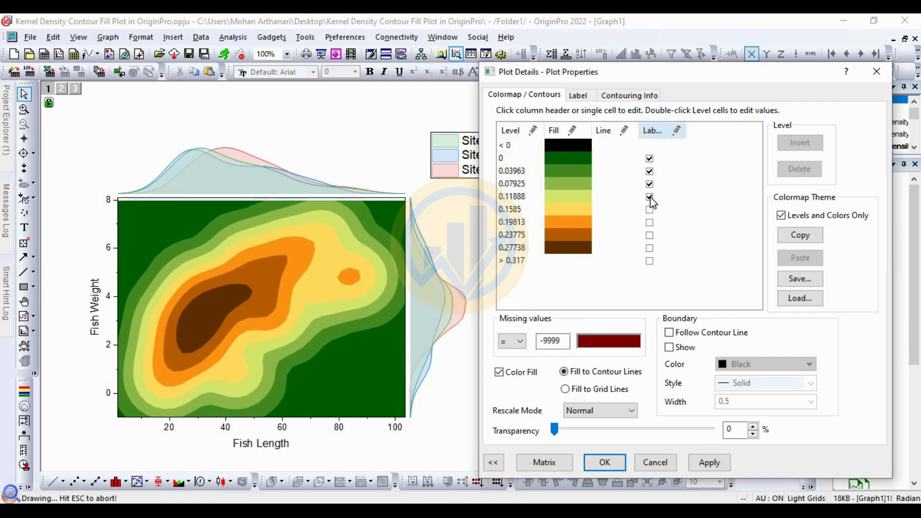
left_click(650, 210)
left_click(649, 226)
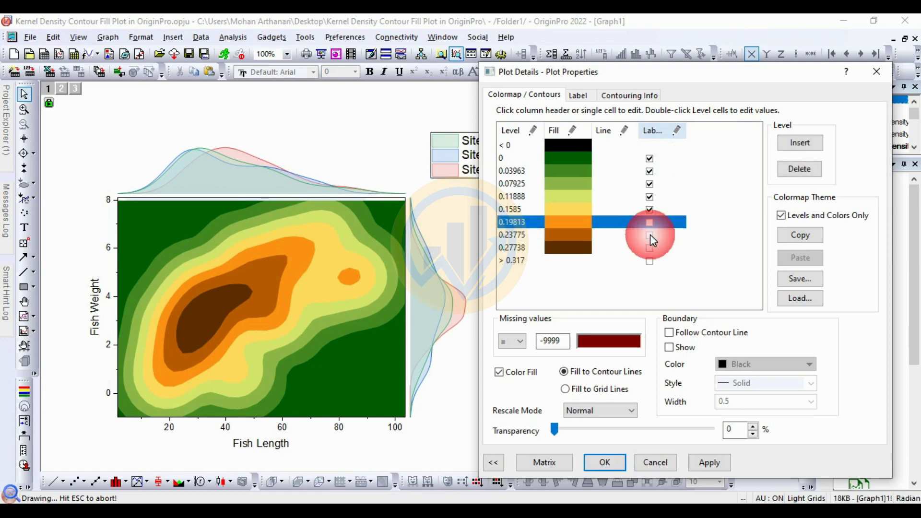
left_click(650, 235)
left_click(650, 248)
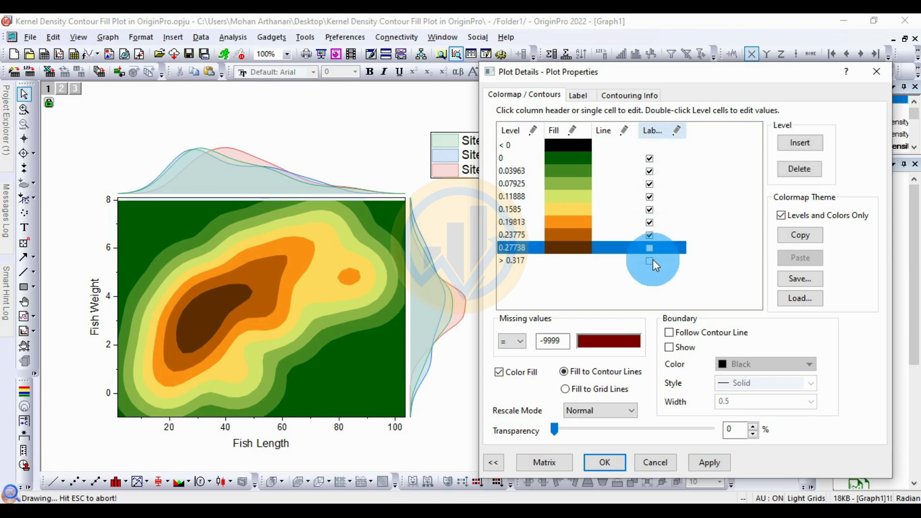
left_click(650, 250)
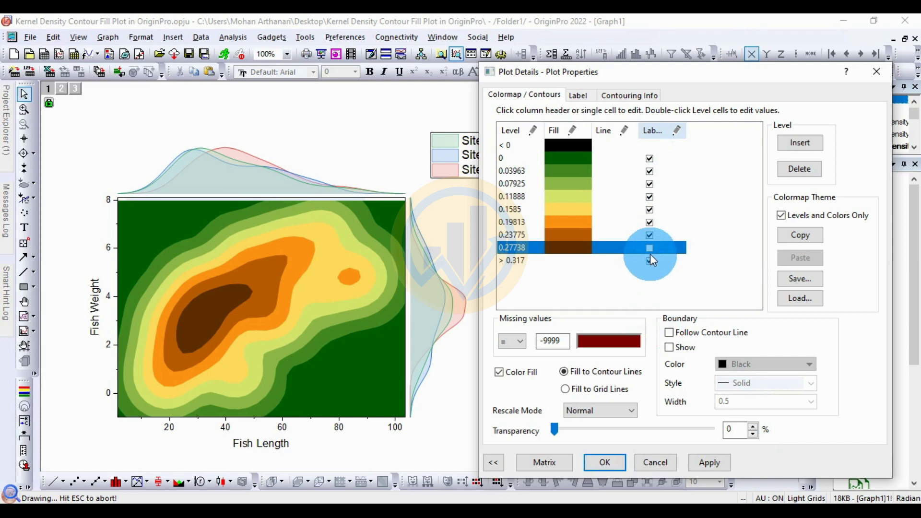
left_click(722, 461)
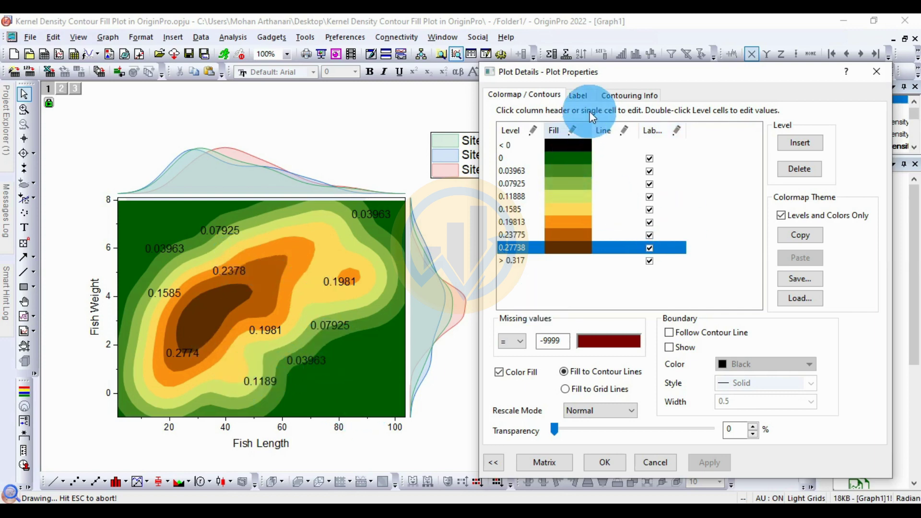
Format the contour labels in black Times New Roman at 18 pt and apply the change to the graph.
left_click(590, 96)
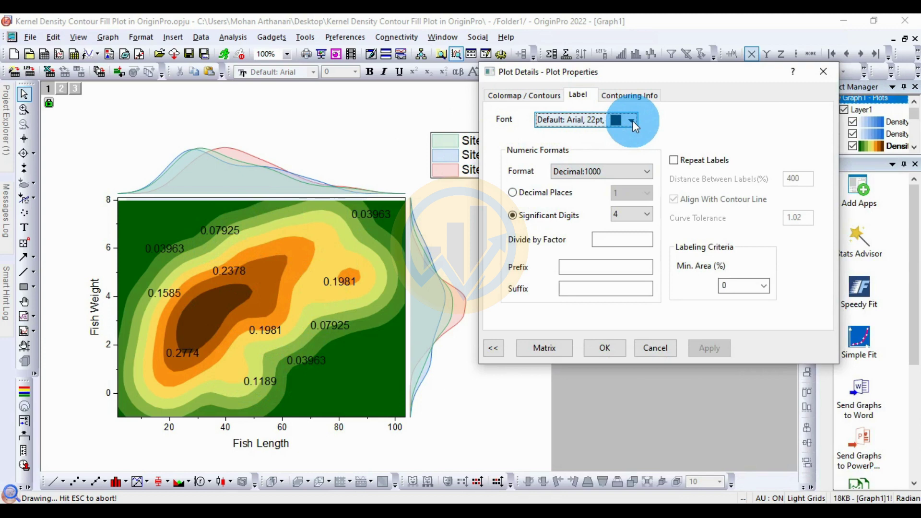
left_click(579, 94)
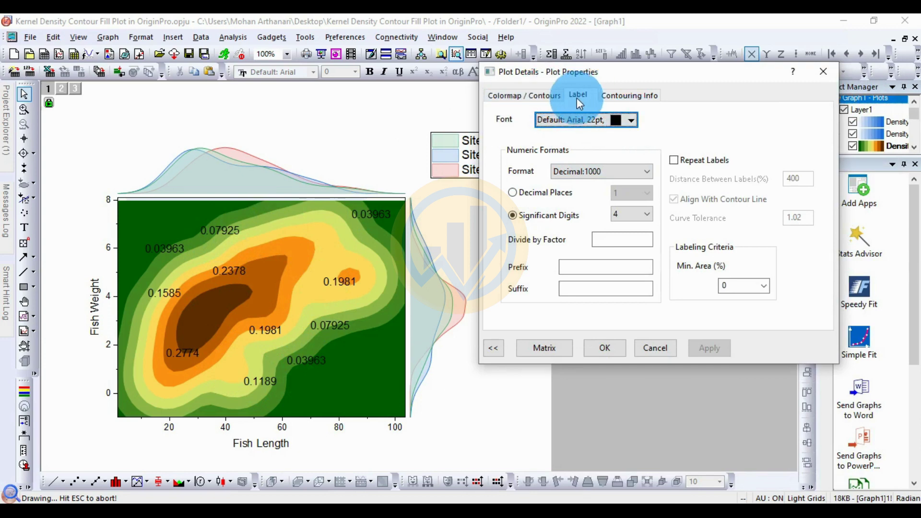
left_click(597, 120)
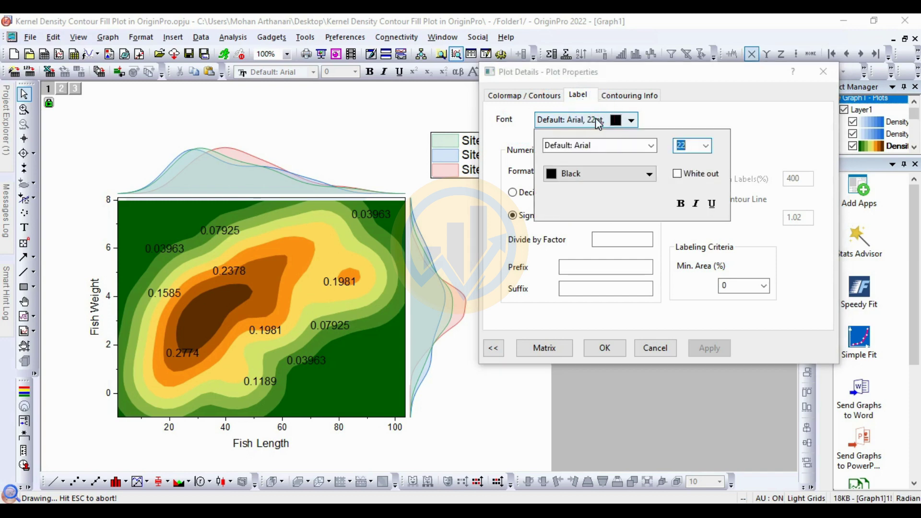
left_click(650, 147)
scroll(624, 207, "up", 1)
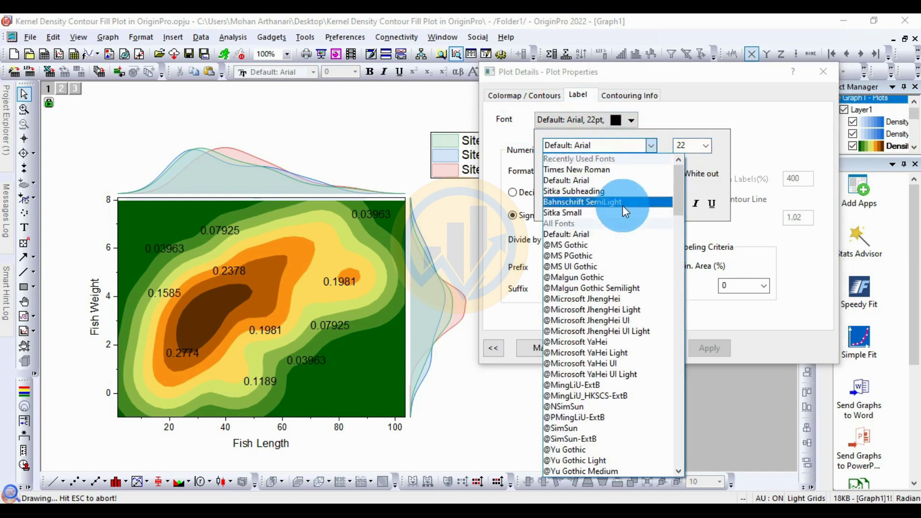
left_click(612, 171)
left_click(708, 145)
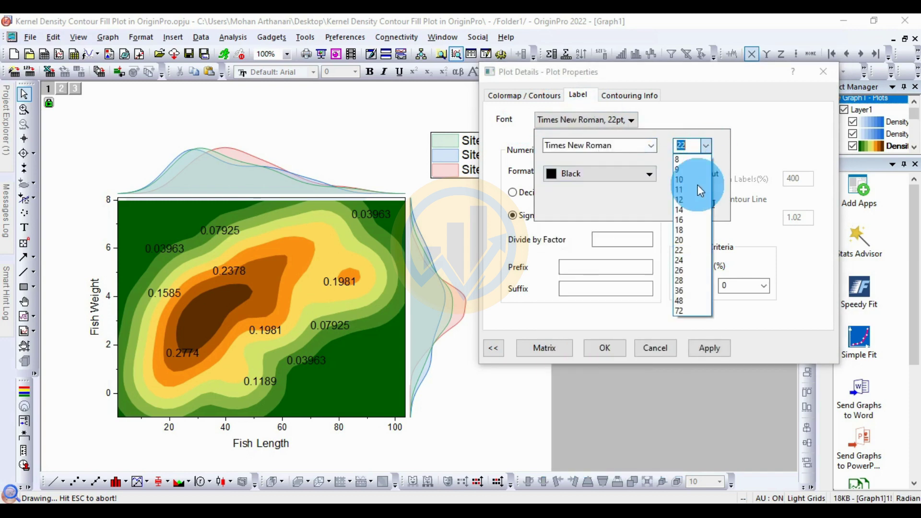
left_click(690, 229)
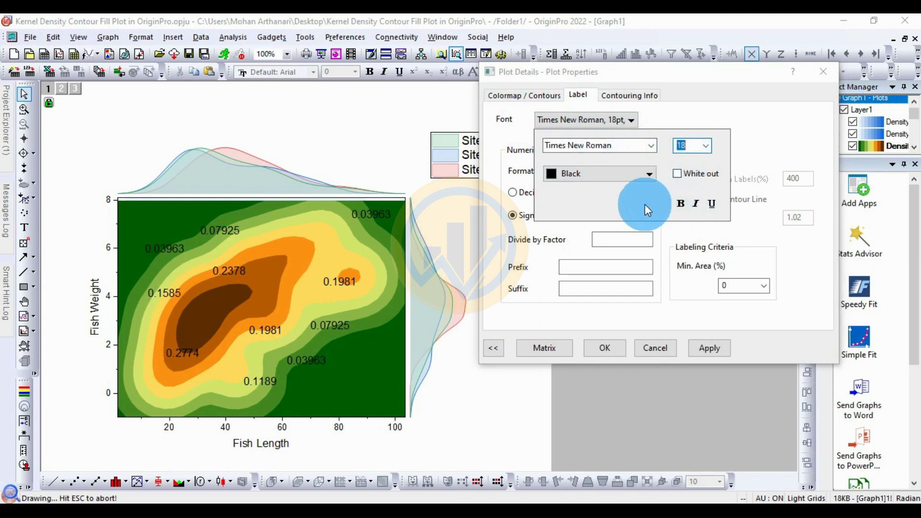
left_click(648, 174)
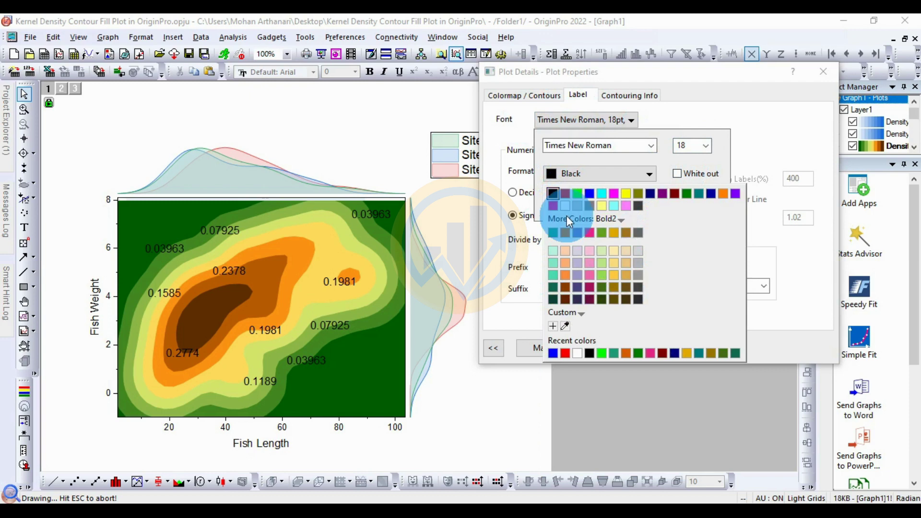
left_click(553, 192)
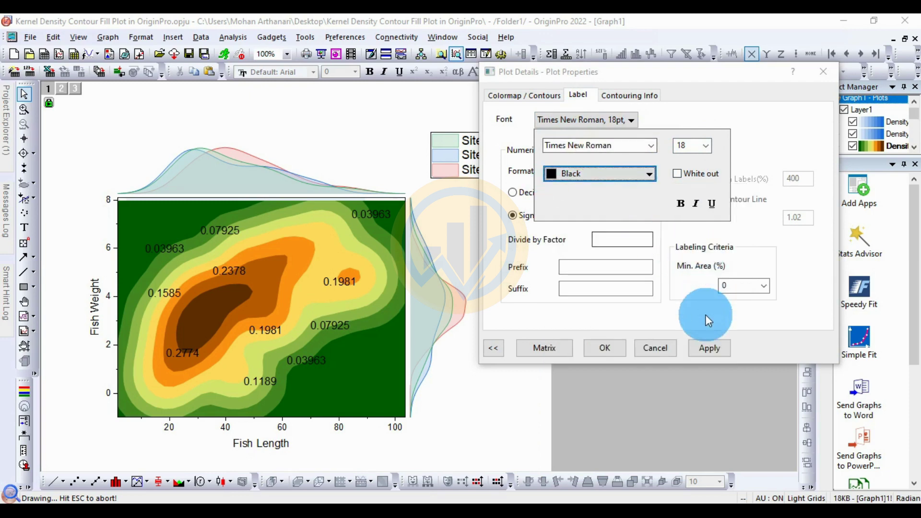
left_click(721, 350)
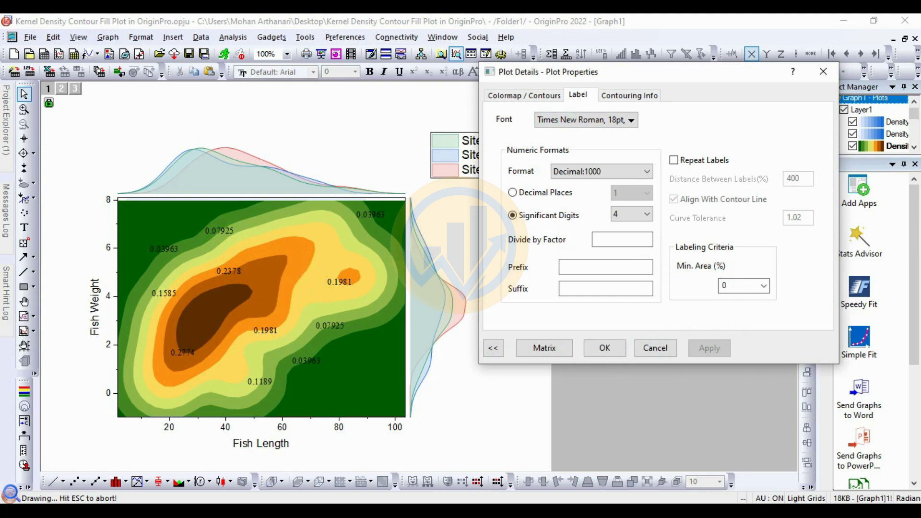
left_click(606, 347)
left_click(603, 349)
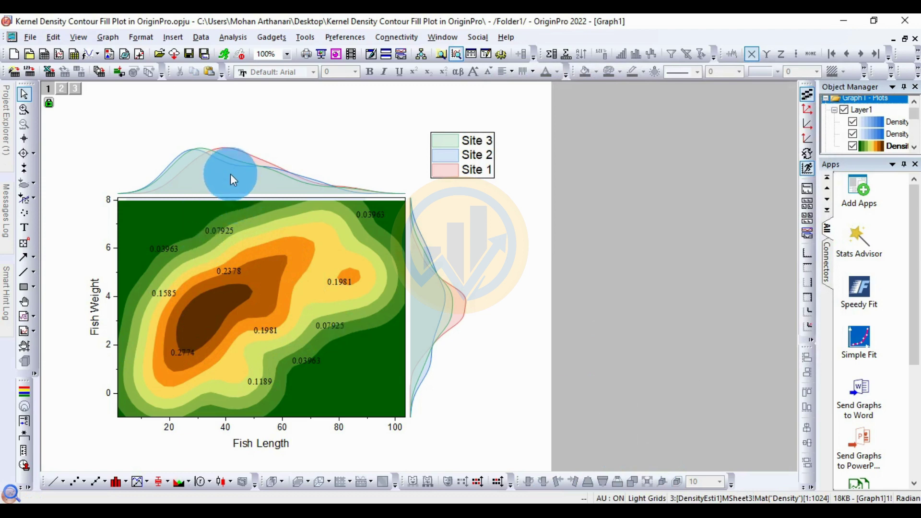
Open the distribution settings for the grouped marginal curves above the contour plot.
right_click(258, 177)
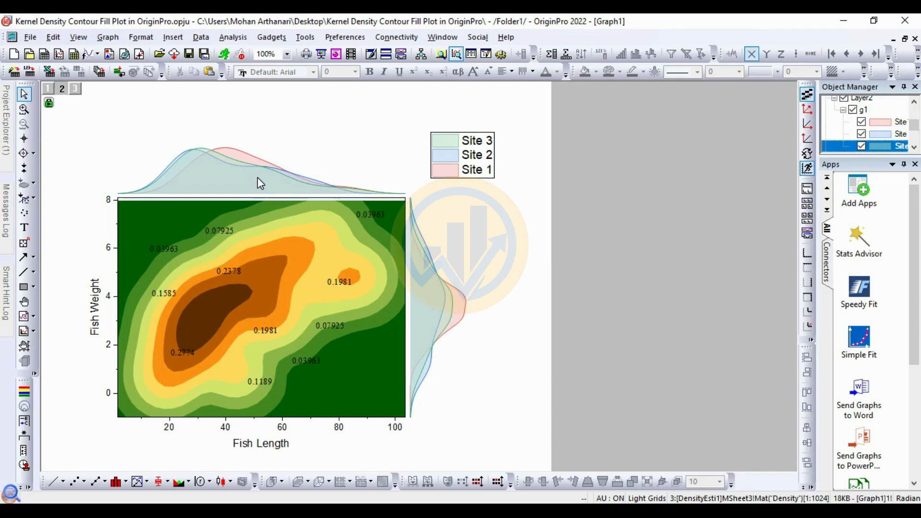
left_click(303, 359)
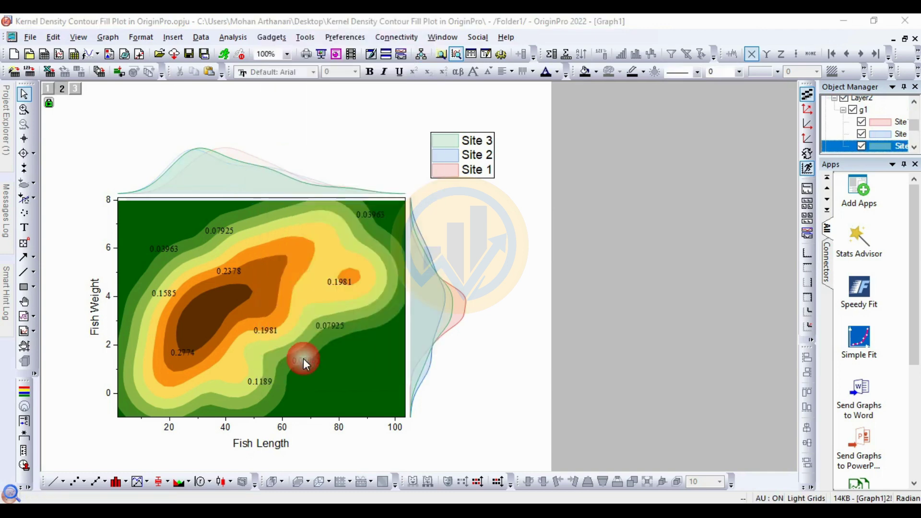
left_click_drag(594, 71, 601, 106)
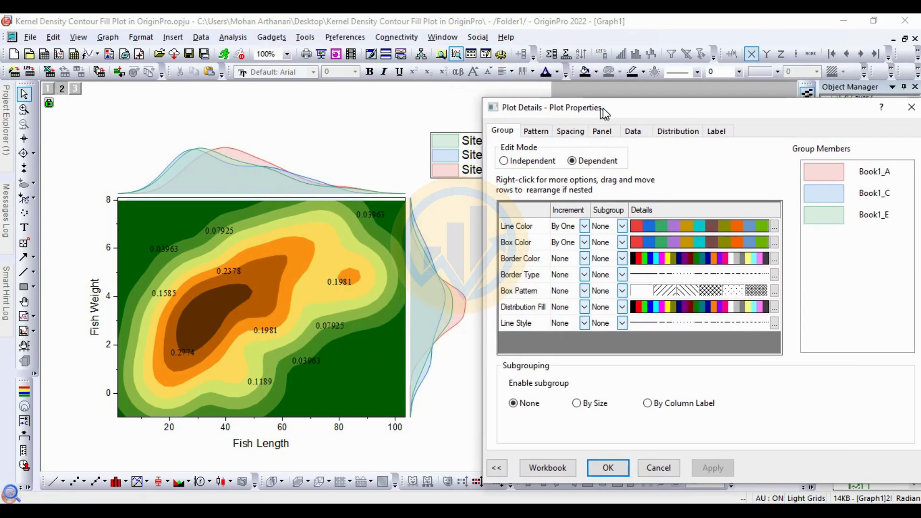
left_click(678, 132)
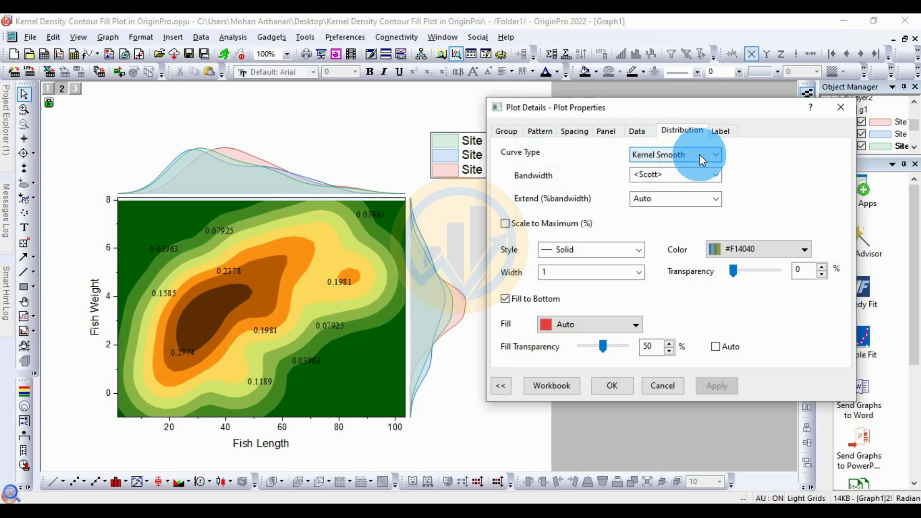
Try the Normal curve type for the marginal distribution curves and apply it to the graph.
left_click(717, 159)
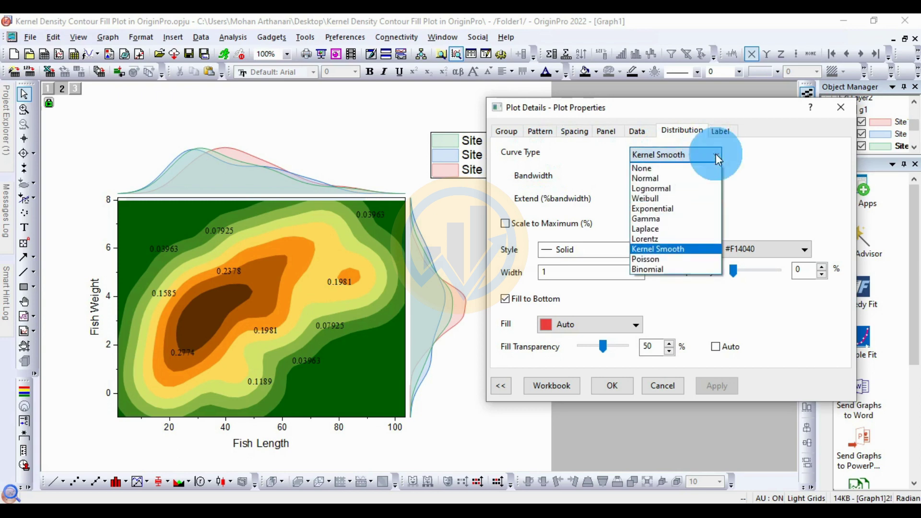
left_click(681, 177)
left_click(721, 359)
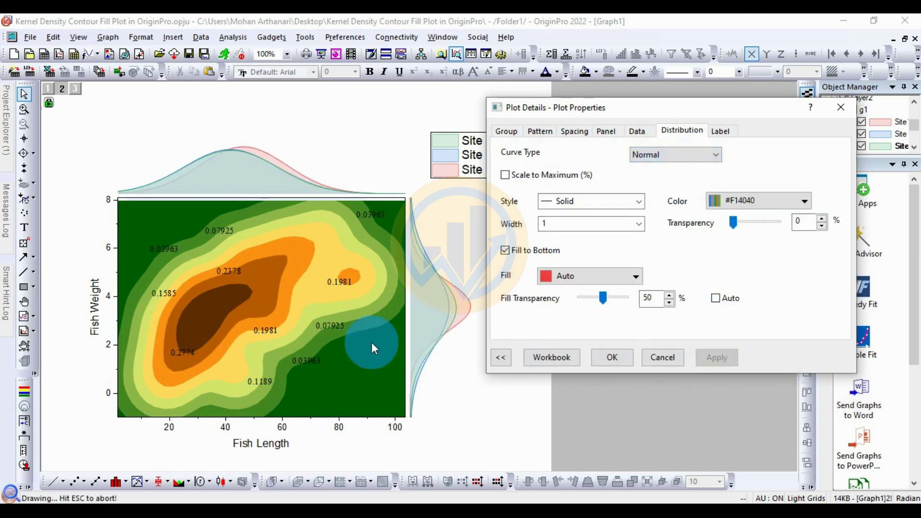
Try the Lognormal curve type for the marginal distribution curves and apply it to the graph.
left_click(676, 154)
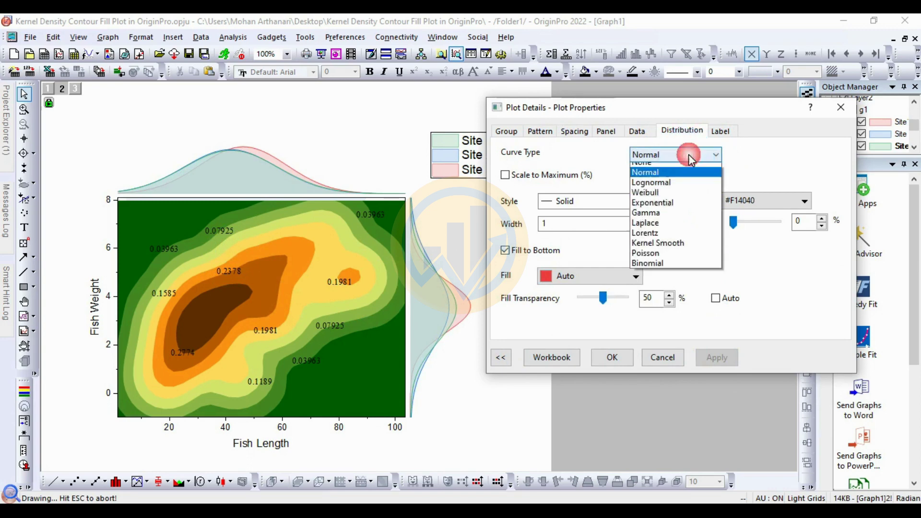
left_click(678, 189)
left_click(717, 360)
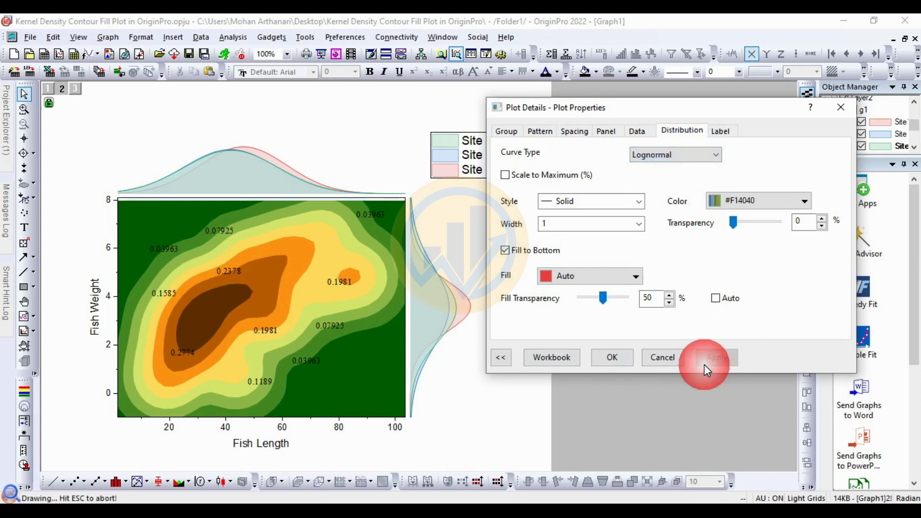
Try the Gamma curve type for the marginal distribution curves and apply it to the graph.
left_click(711, 154)
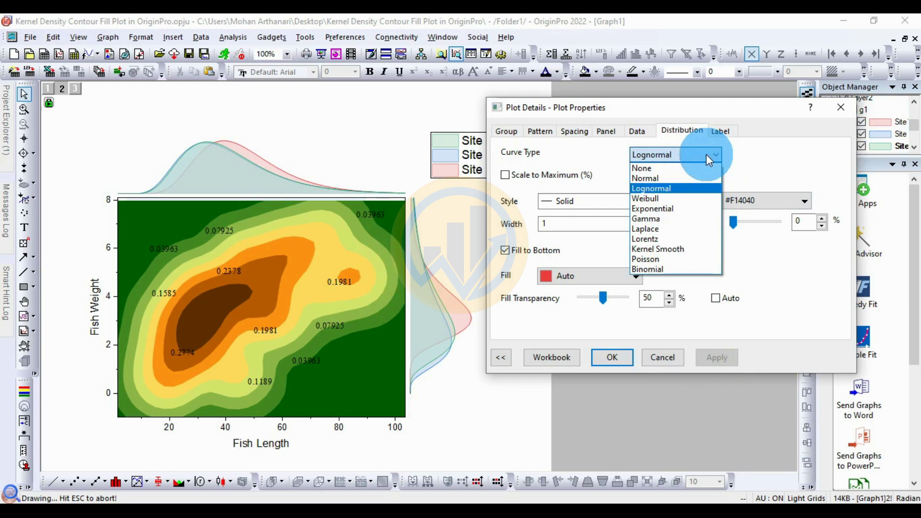
left_click(670, 219)
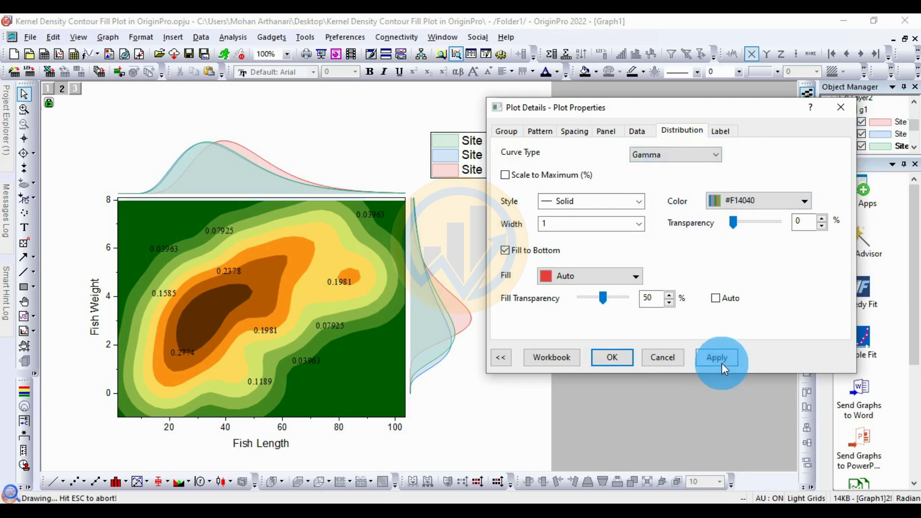
left_click(725, 361)
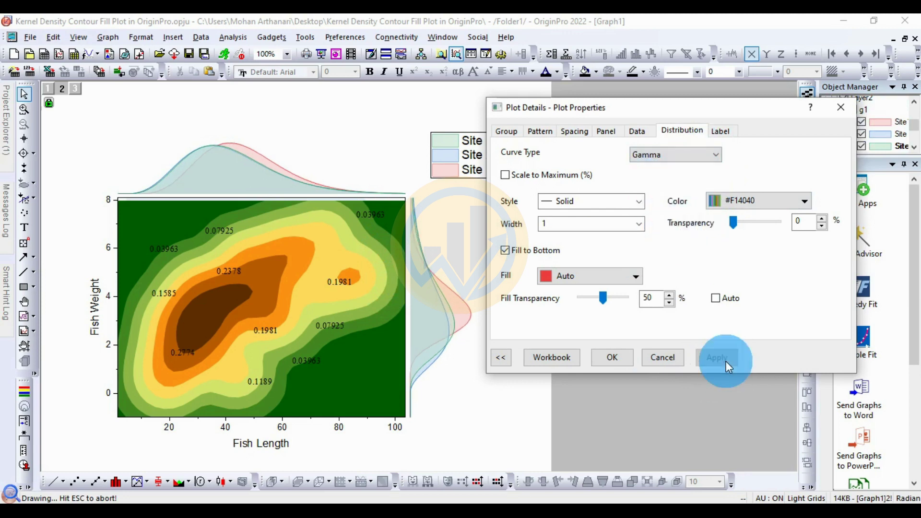
Set the marginal distribution curves back to the Kernel Smooth curve type and apply it to the graph.
left_click(719, 156)
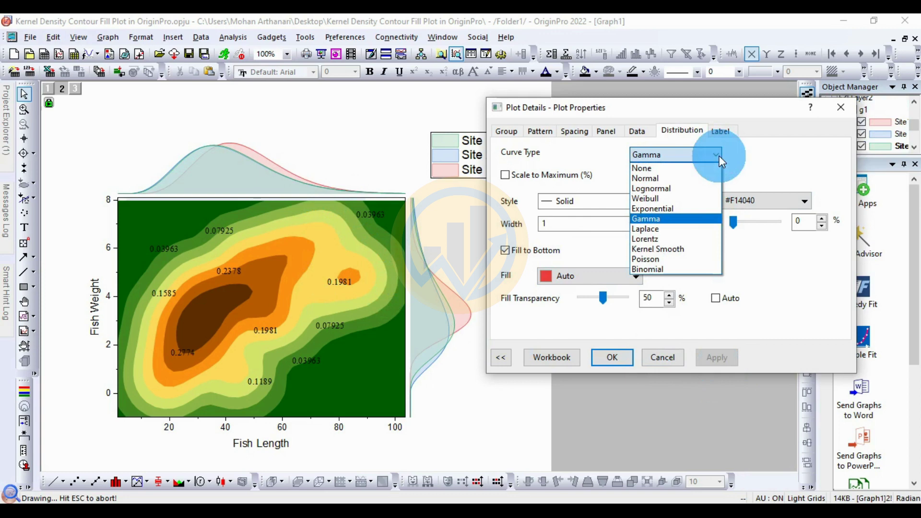
left_click(687, 248)
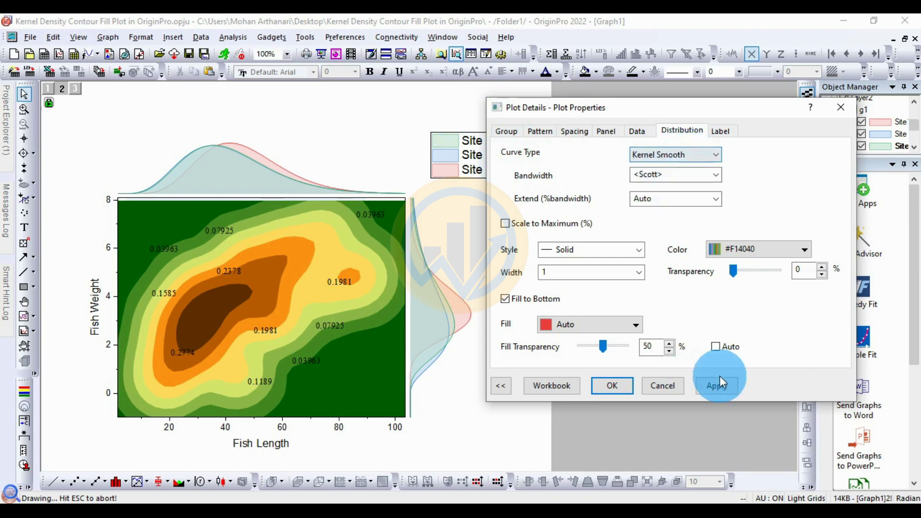
left_click(726, 389)
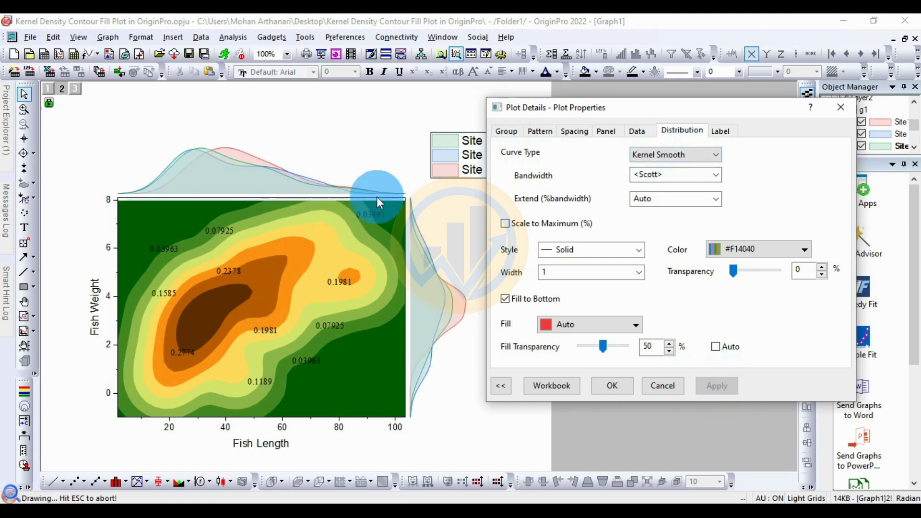
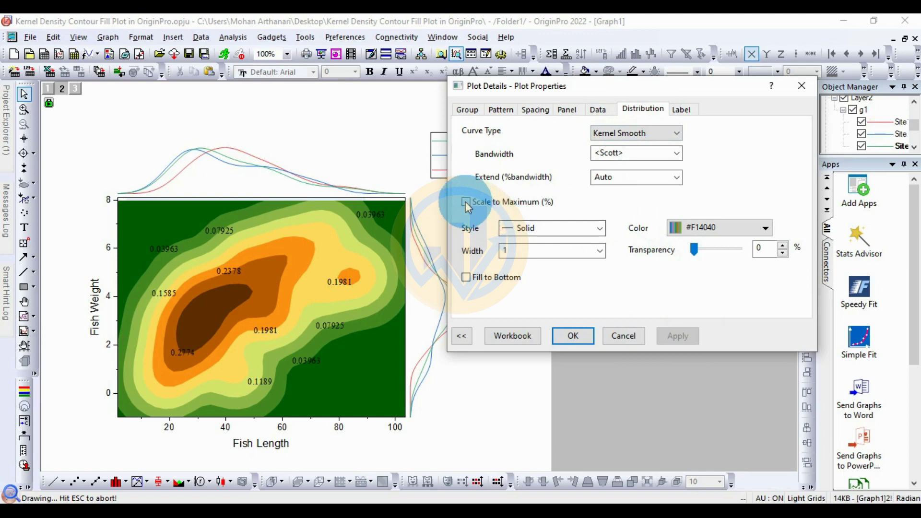
left_click(466, 202)
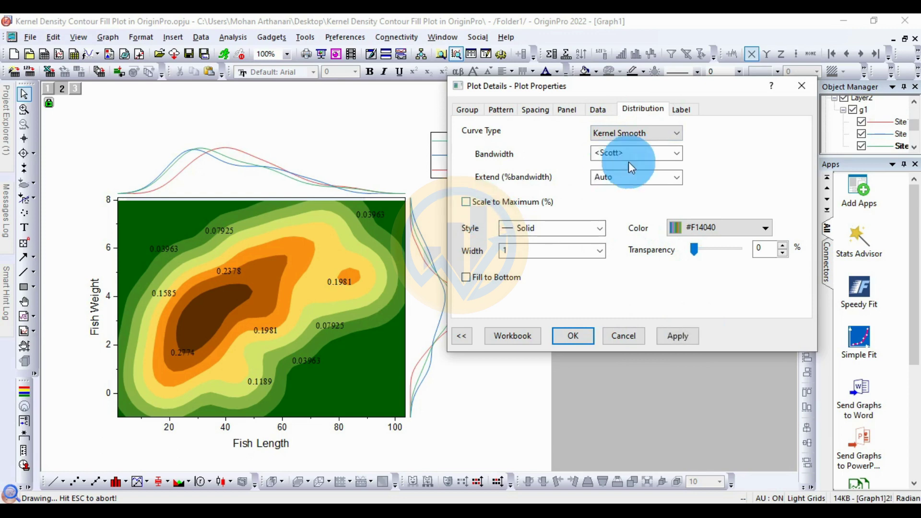
left_click(700, 231)
left_click(698, 231)
Fill the marginal distribution curves to the bottom, coloring them by plots with the Bold2 list, and apply it to the graph.
left_click(467, 277)
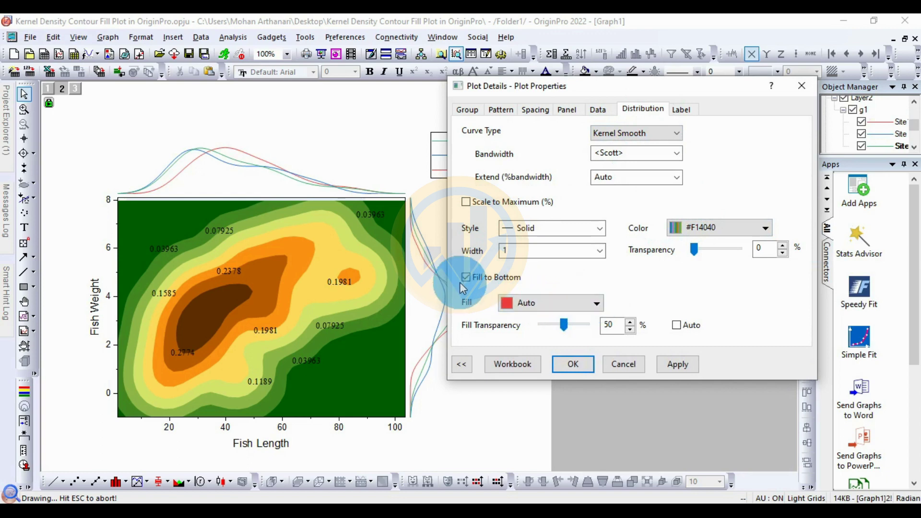
left_click(596, 304)
left_click(582, 304)
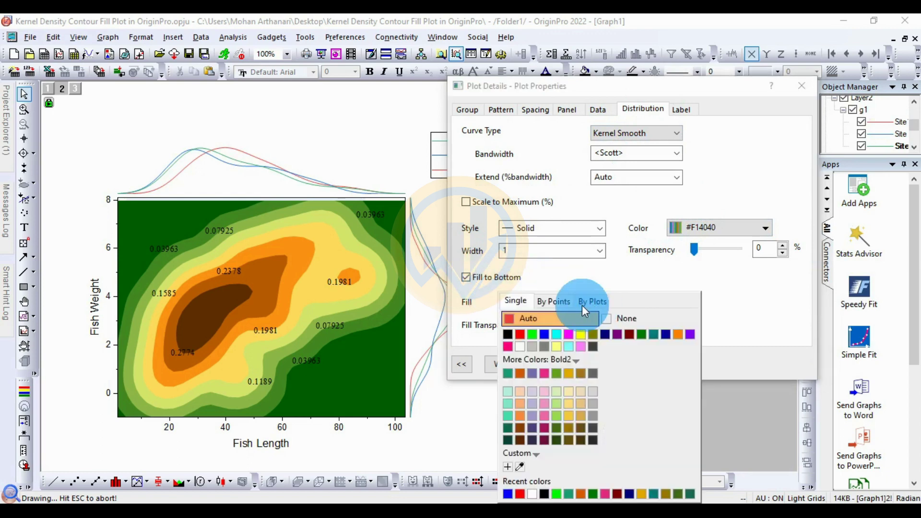
left_click(590, 316)
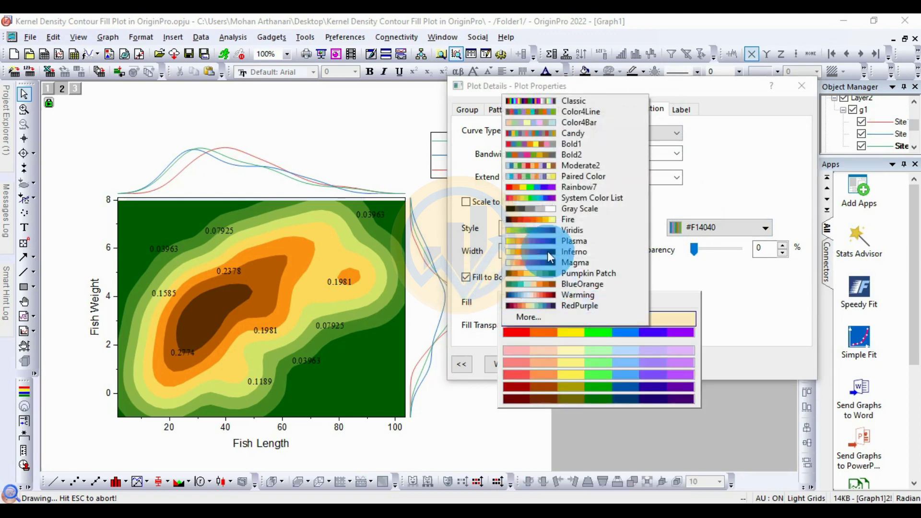
left_click(586, 155)
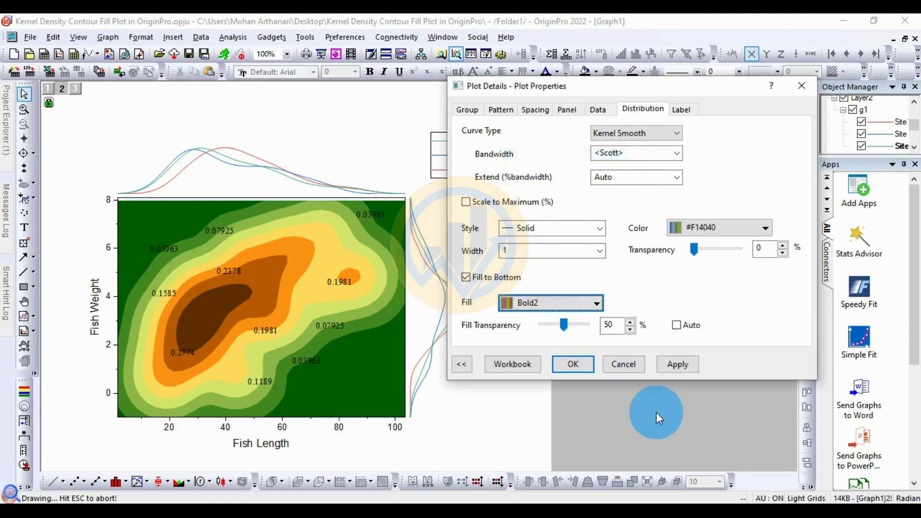
left_click(678, 364)
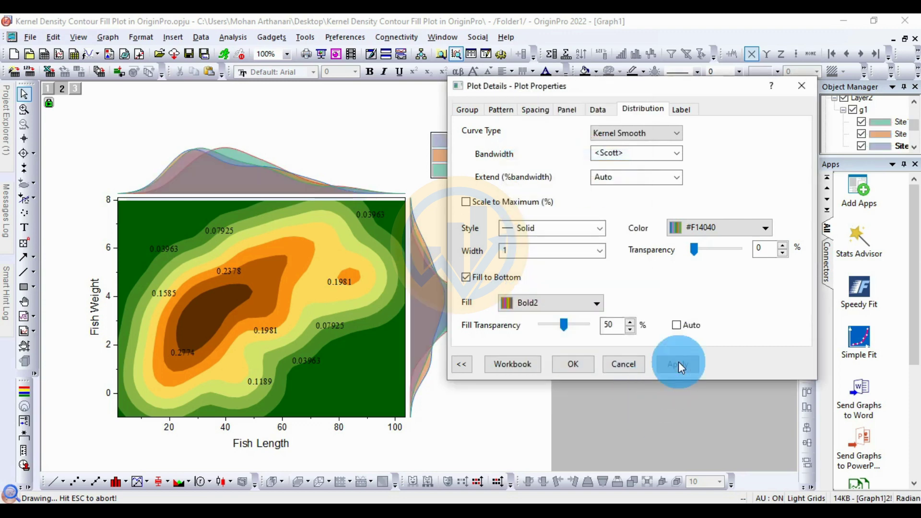
Change the marginal curves' fill to the Rainbow7 color list and apply it to the graph.
left_click_drag(616, 87, 692, 60)
left_click(621, 270)
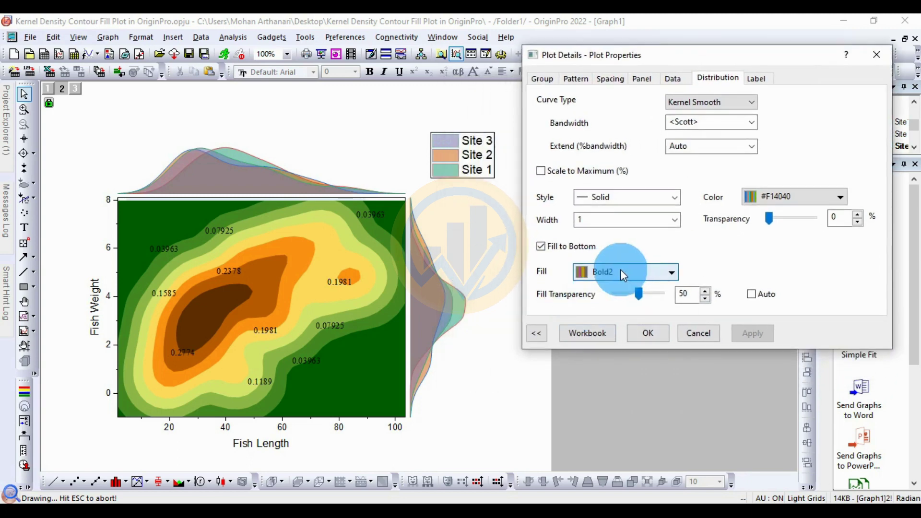
left_click(645, 271)
left_click(642, 307)
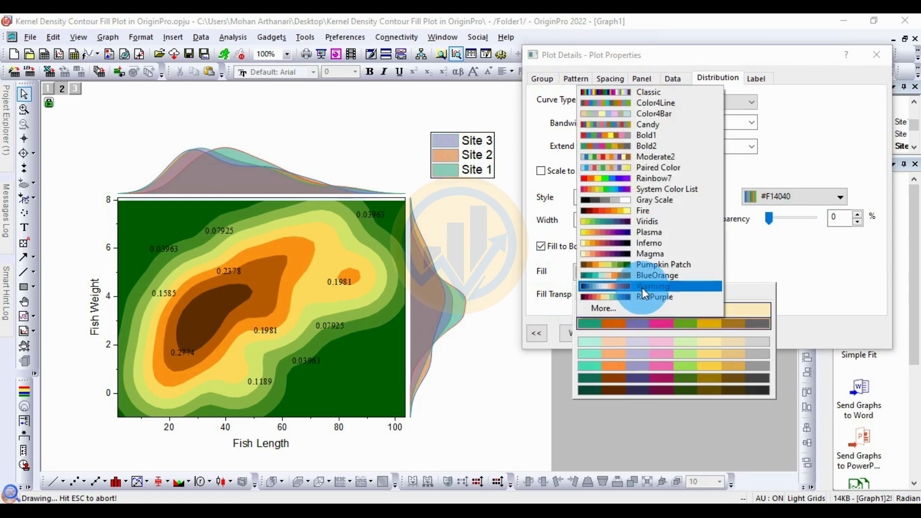
left_click(664, 178)
left_click(747, 334)
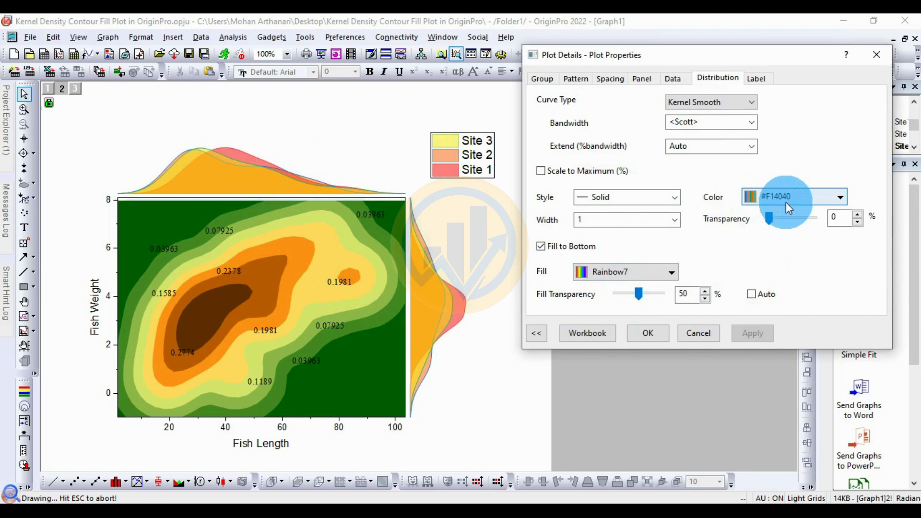
Try to color the marginal curves' lines by plots with the Rainbow7 increment list.
left_click(818, 196)
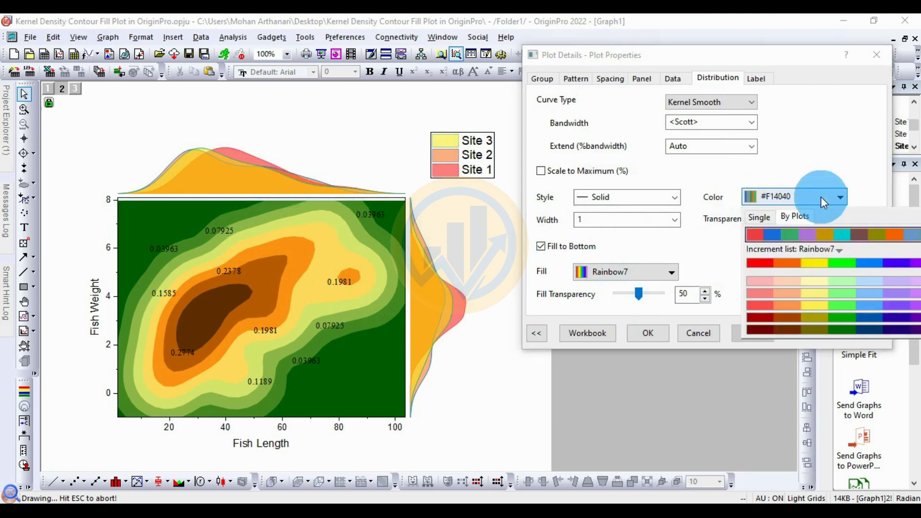
left_click(840, 250)
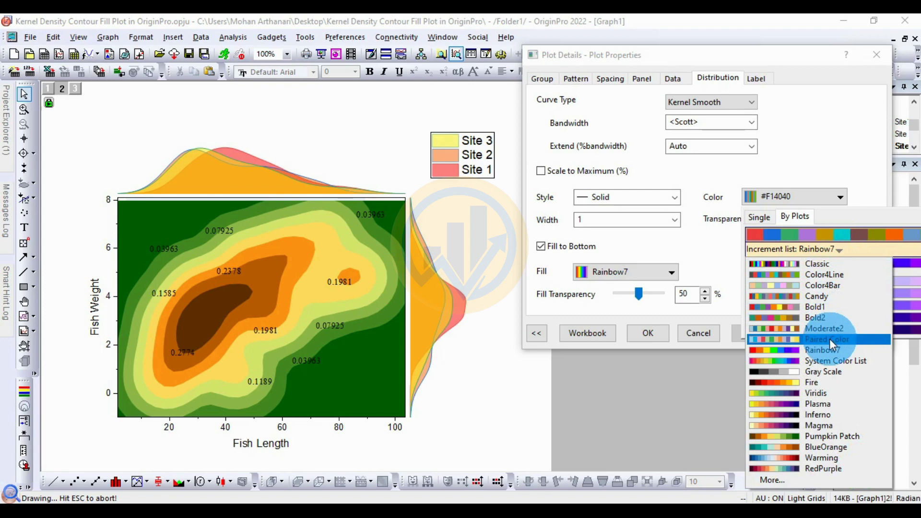
left_click(842, 350)
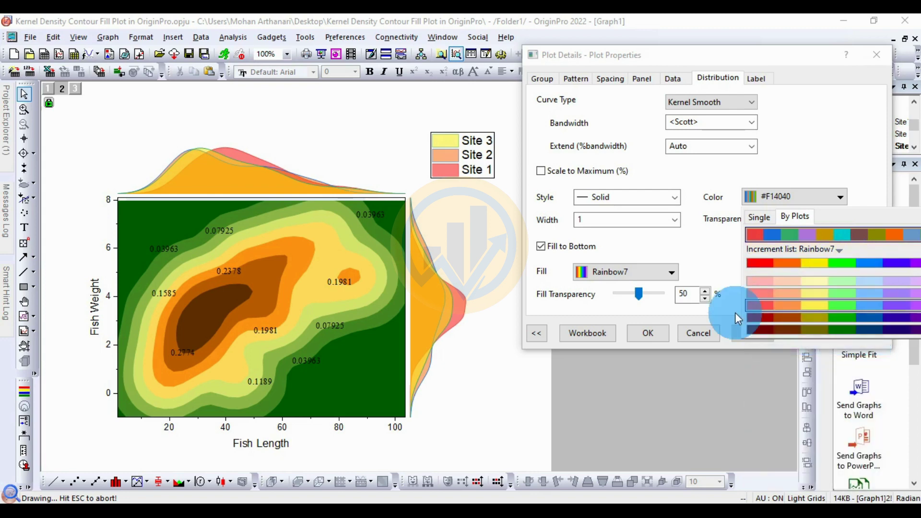
left_click(734, 304)
left_click(761, 335)
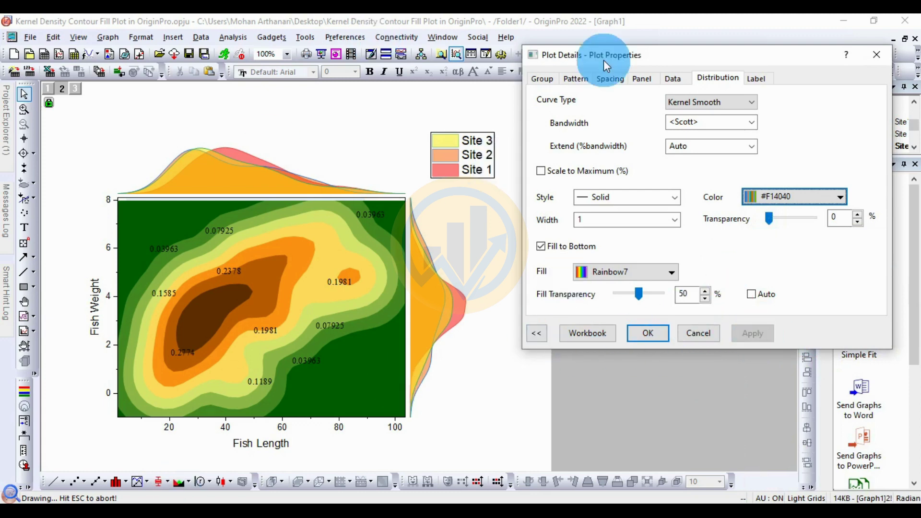
Accept the plot properties and move the site legend over the right end of the upper marginal curves.
left_click_drag(700, 45, 628, 14)
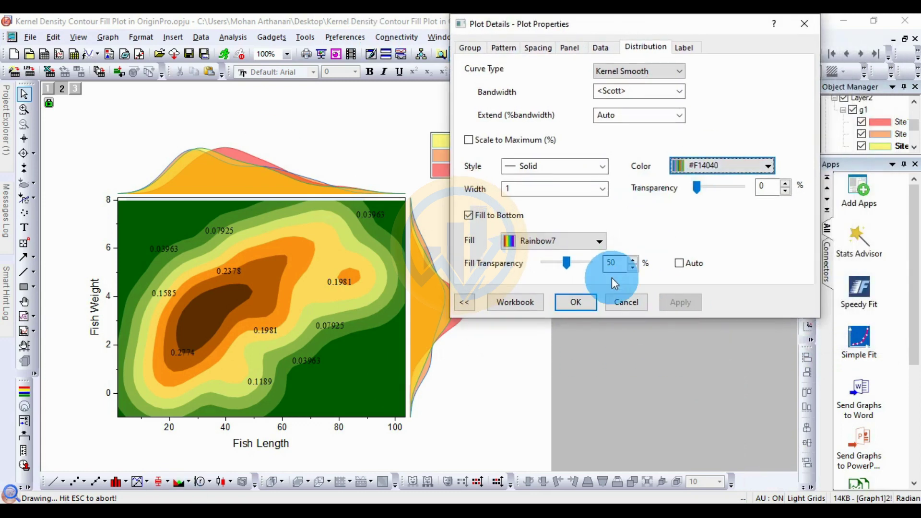
left_click(648, 333)
left_click(476, 157)
left_click(438, 163)
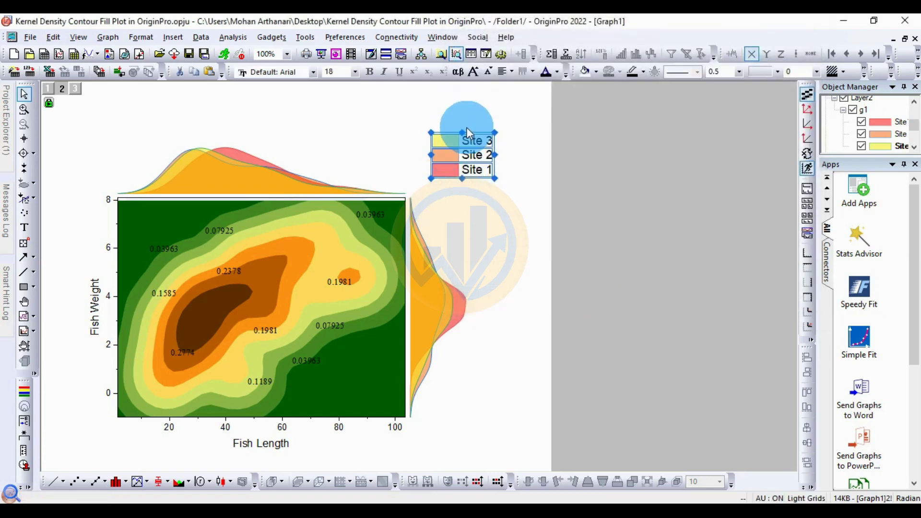
left_click_drag(491, 143, 408, 144)
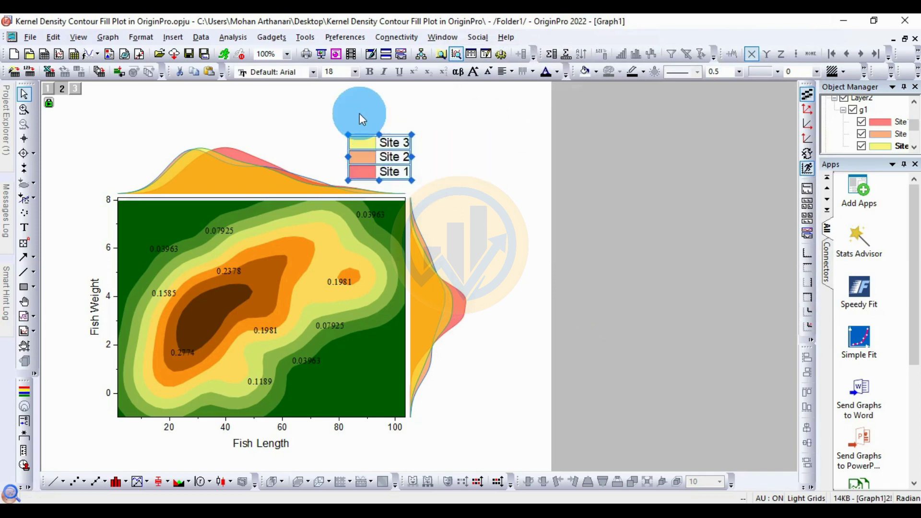
Set the site legend's font to Times New Roman.
left_click(312, 74)
scroll(277, 134, "up", 2)
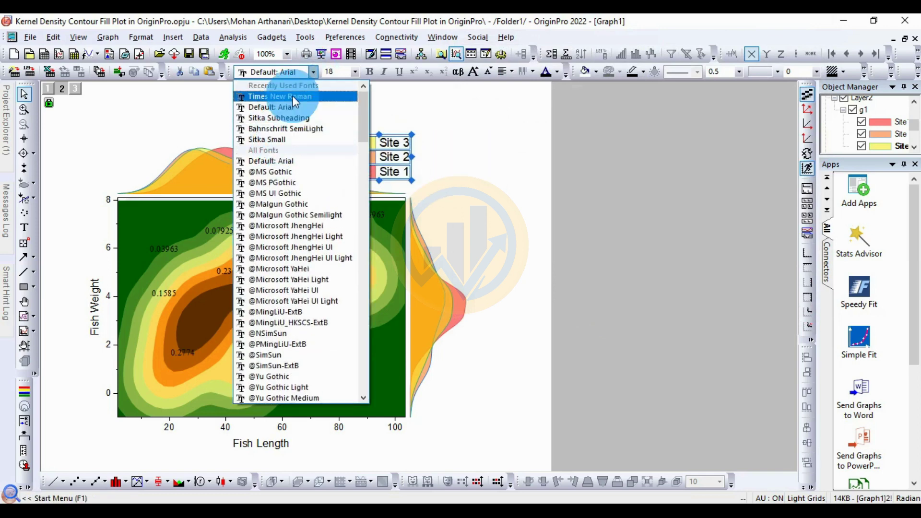
left_click(312, 101)
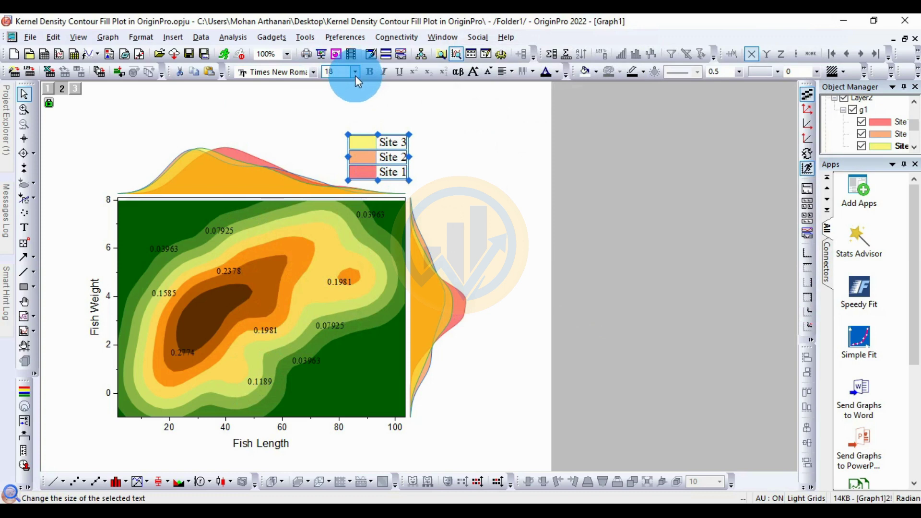
Format the Fish Length axis title in bold Times New Roman.
left_click(278, 447)
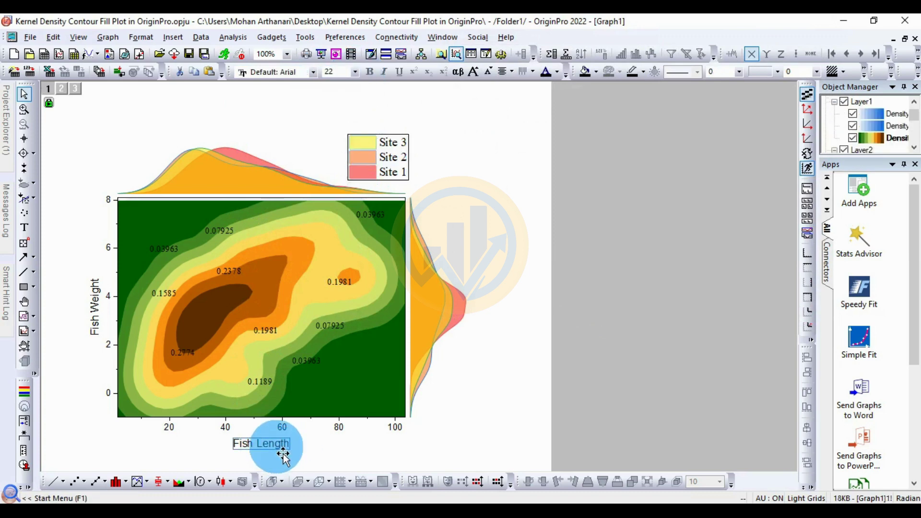
double_click(290, 454)
left_click_drag(277, 445, 230, 430)
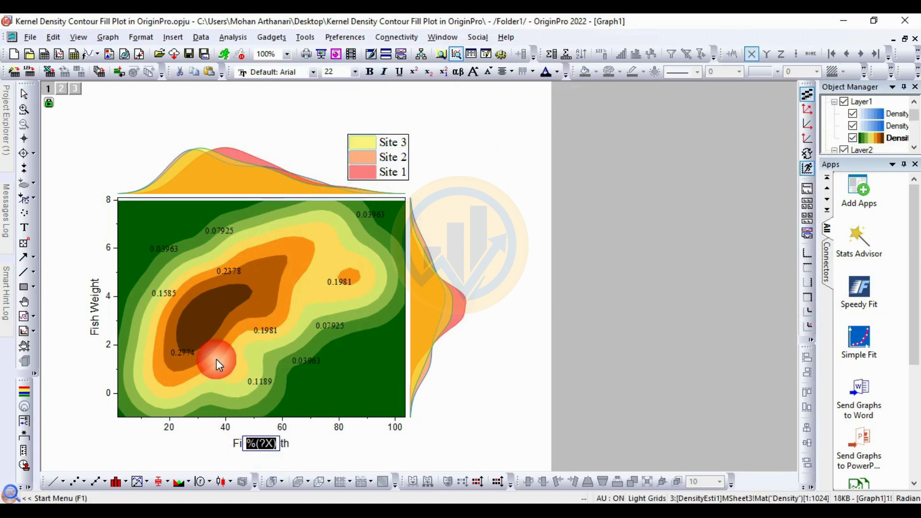
left_click(313, 72)
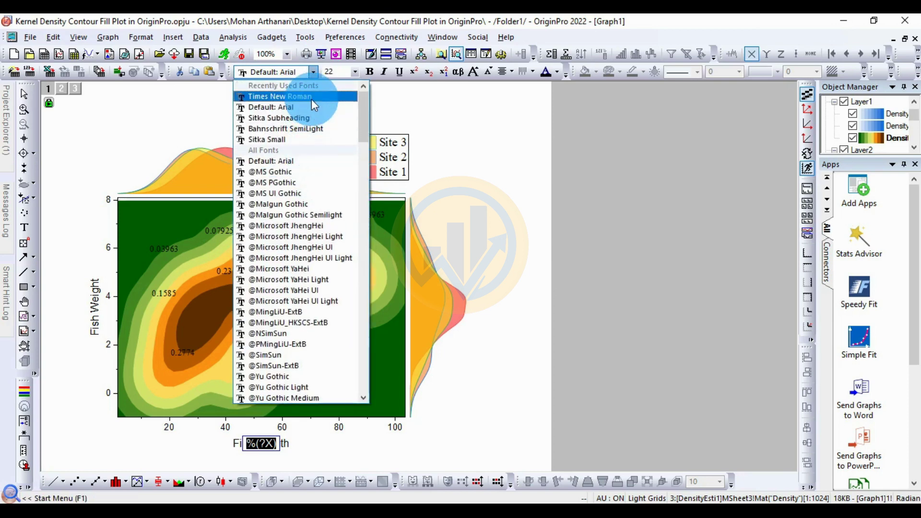
left_click(339, 85)
left_click(369, 72)
left_click(496, 366)
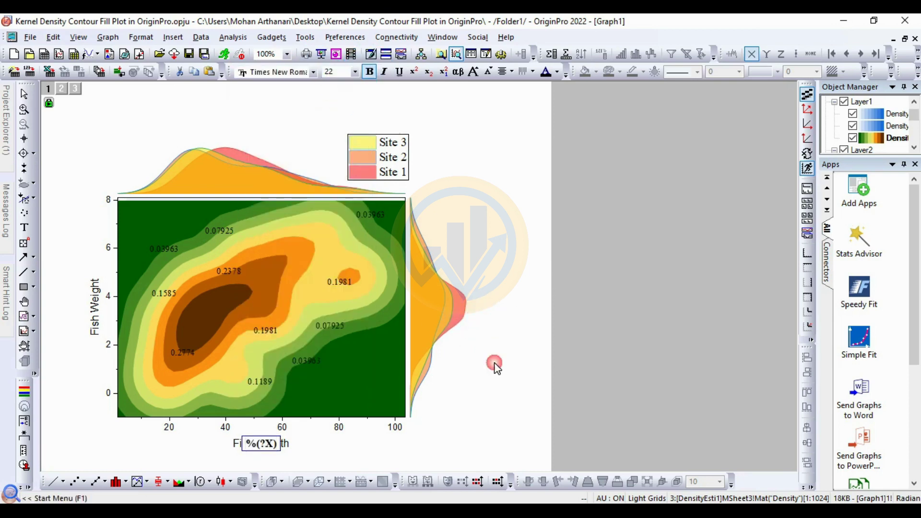
Format the Fish Weight axis title in bold Times New Roman.
left_click(94, 312)
left_click(113, 317)
left_click_drag(113, 309, 74, 314)
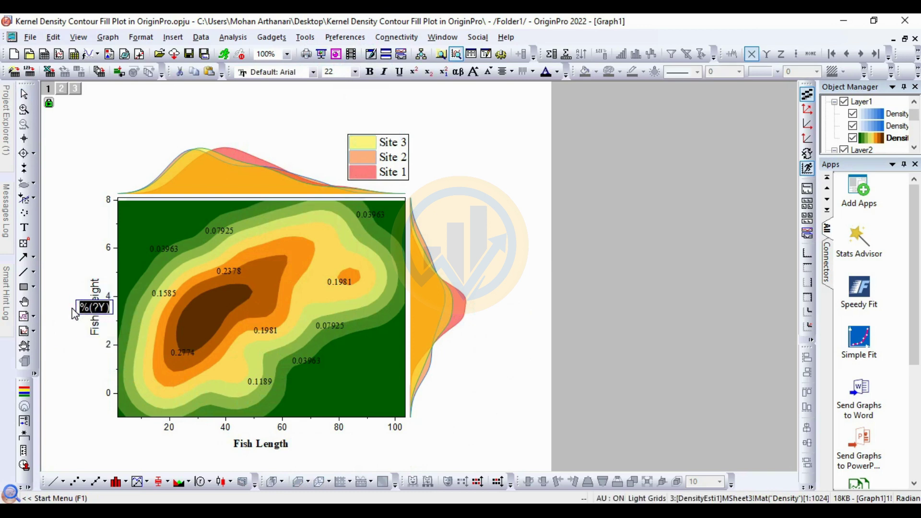
left_click(313, 72)
scroll(313, 165, "up", 1)
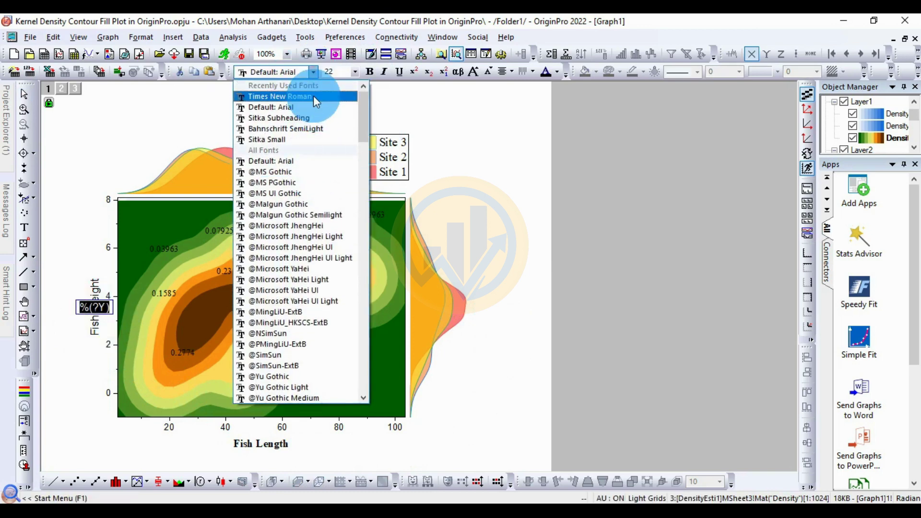
left_click(313, 96)
left_click(356, 73)
left_click(372, 72)
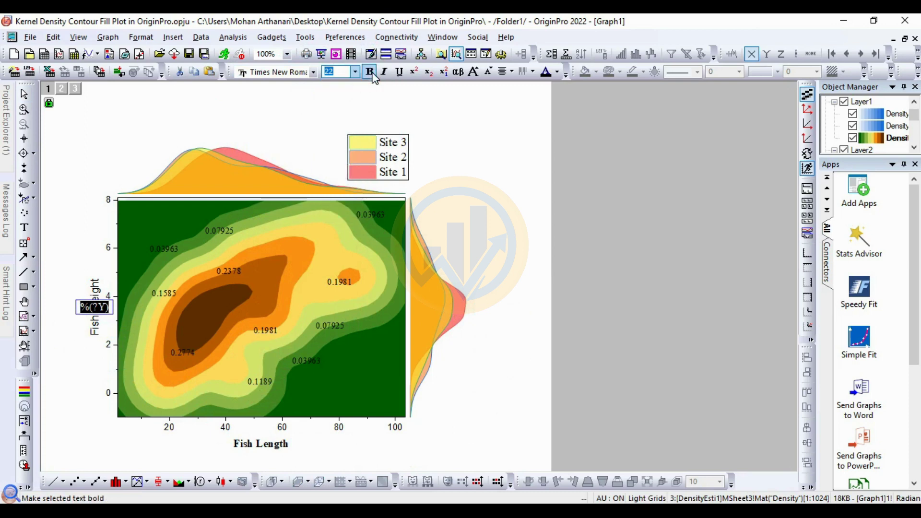
left_click(372, 72)
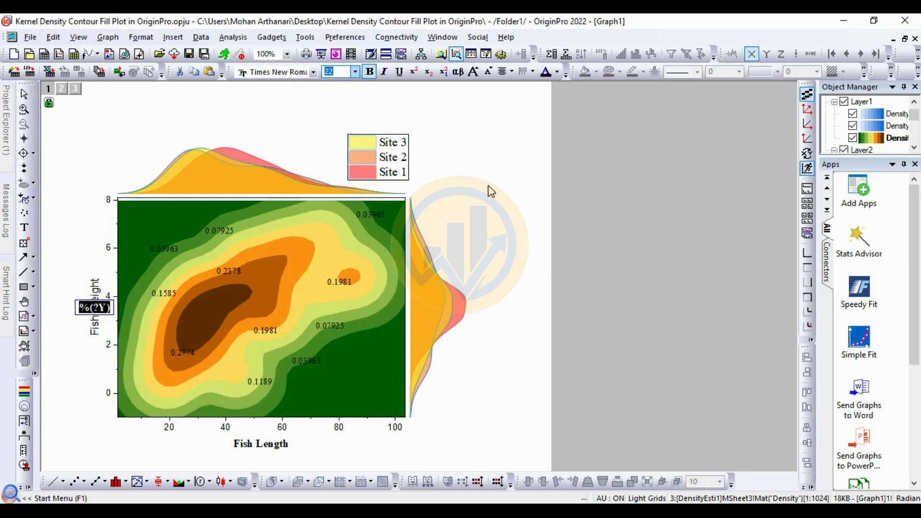
left_click(411, 237)
Format the tick labels of the Fish Length axis in bold Times New Roman.
left_click(287, 414)
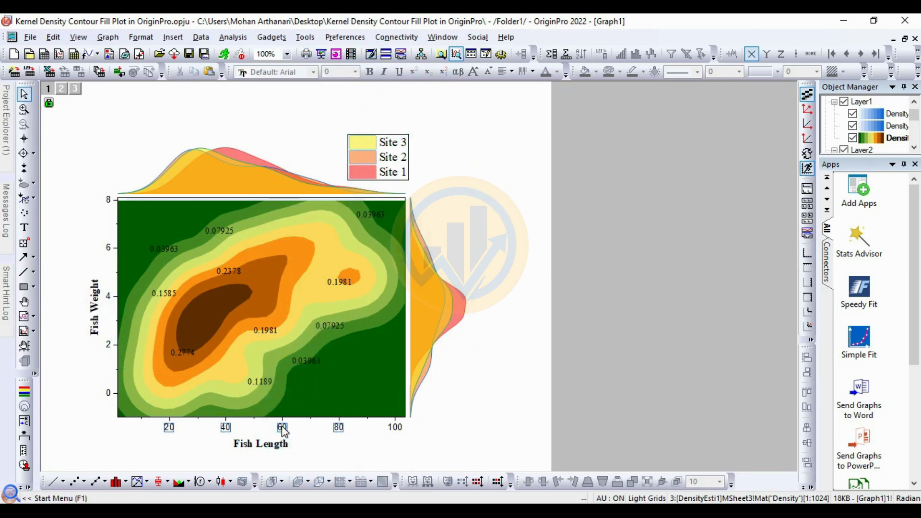
left_click(313, 72)
scroll(312, 120, "up", 1)
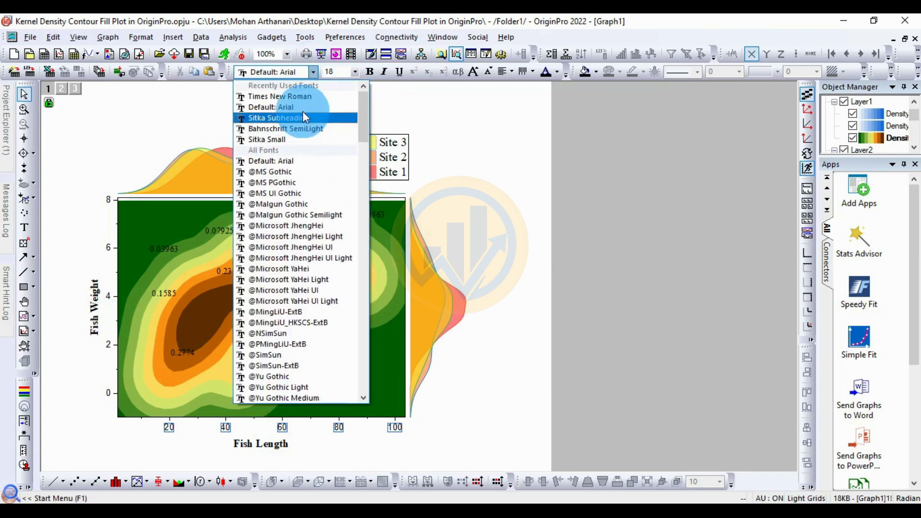
left_click(303, 97)
left_click(367, 71)
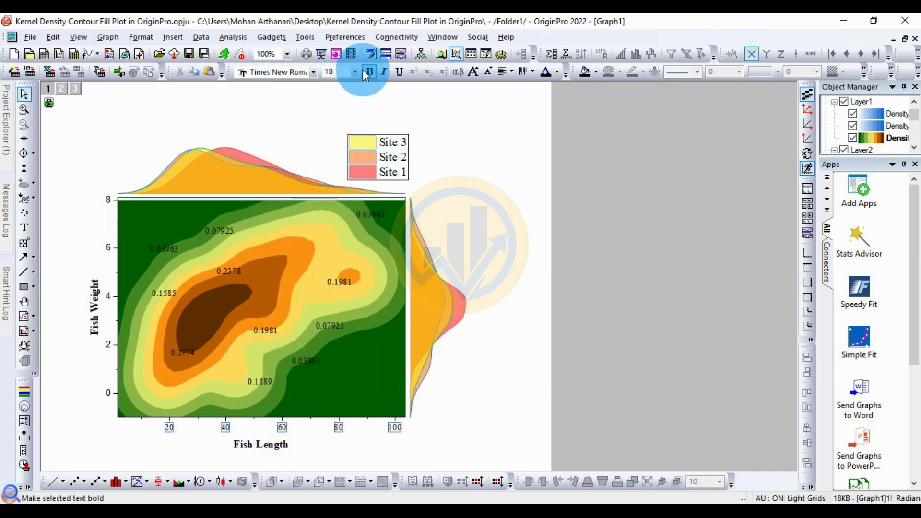
Format the tick labels of the Fish Weight axis in bold Times New Roman.
left_click(108, 341)
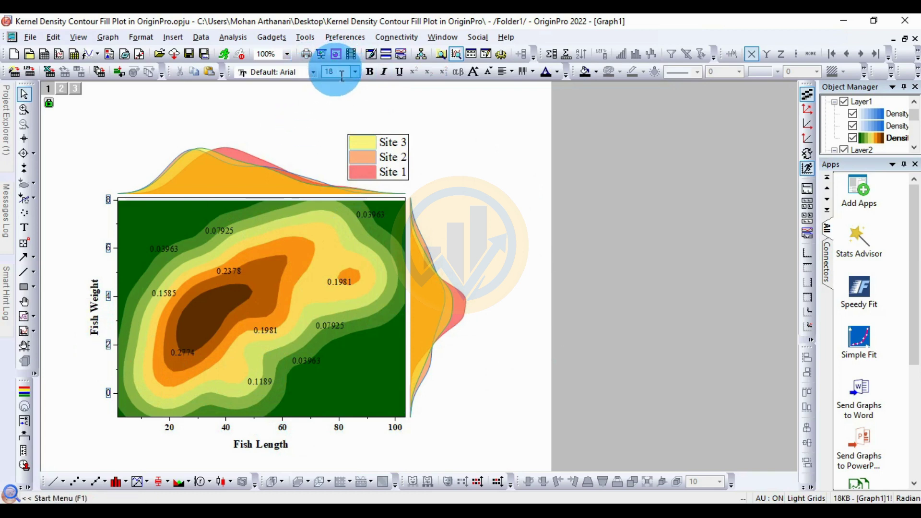
left_click(312, 72)
scroll(293, 118, "up", 1)
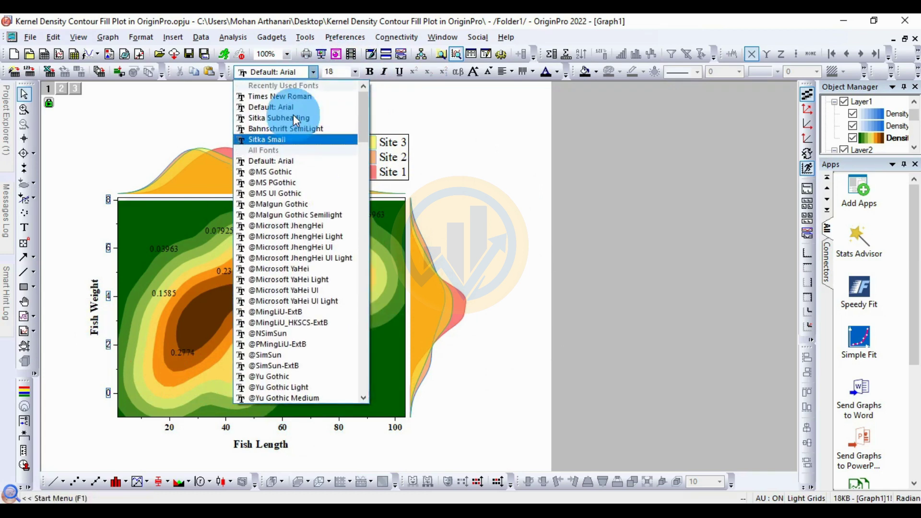
left_click(295, 99)
left_click(370, 72)
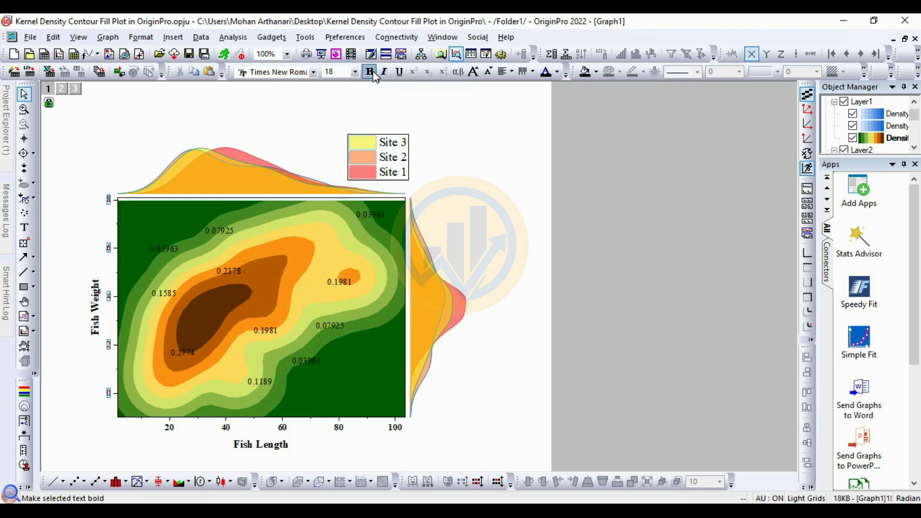
left_click(513, 203)
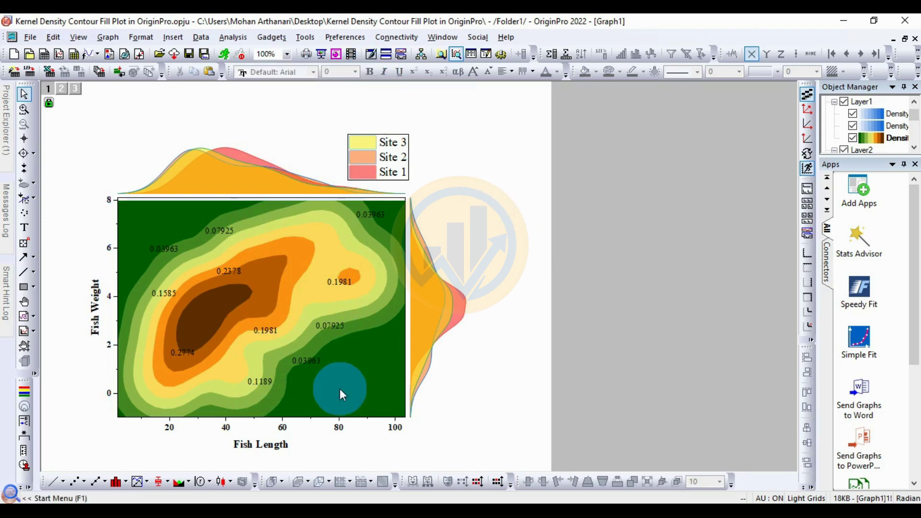
Make the contour line labels bold in the plot's label properties, then apply and accept the change.
left_click(335, 332)
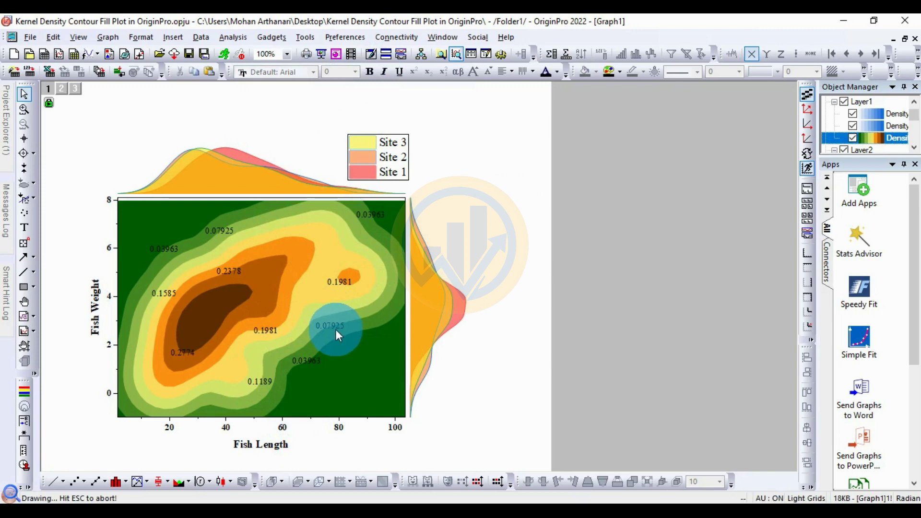
double_click(331, 326)
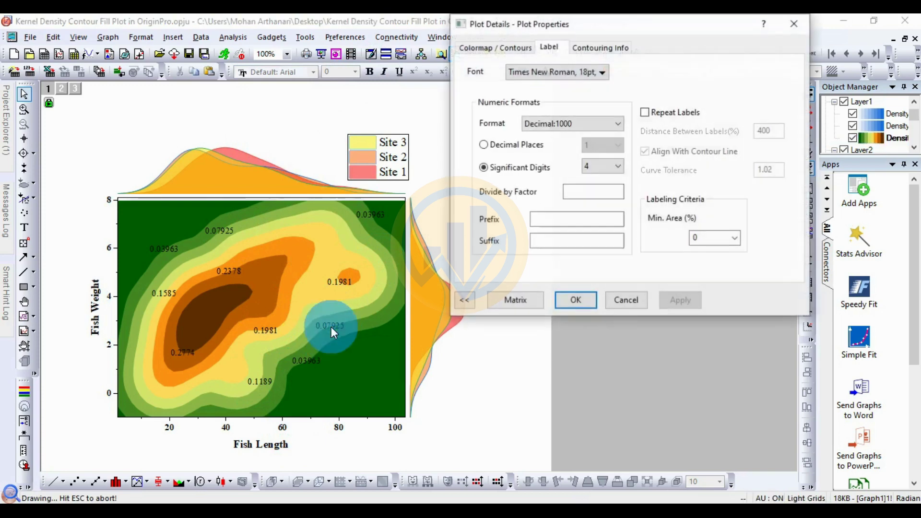
left_click_drag(545, 27, 572, 27)
left_click(606, 72)
left_click(676, 158)
left_click(703, 304)
left_click(707, 303)
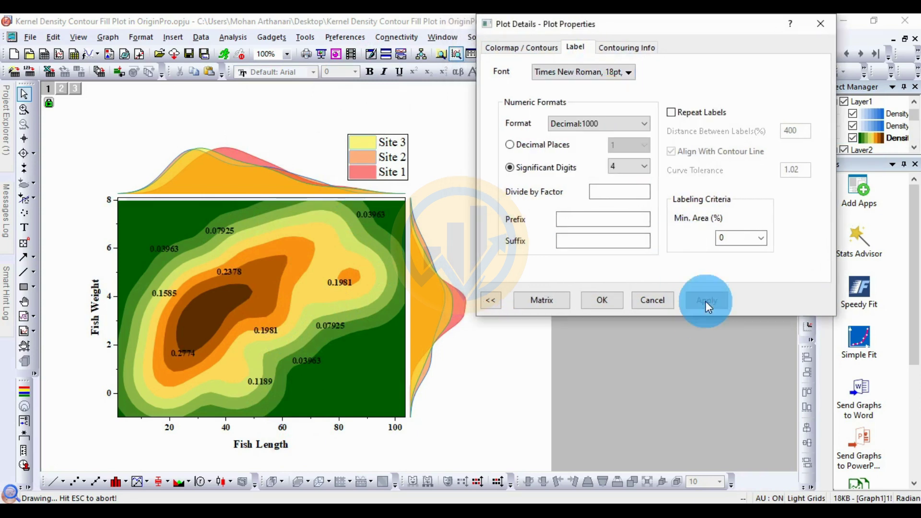
left_click(606, 299)
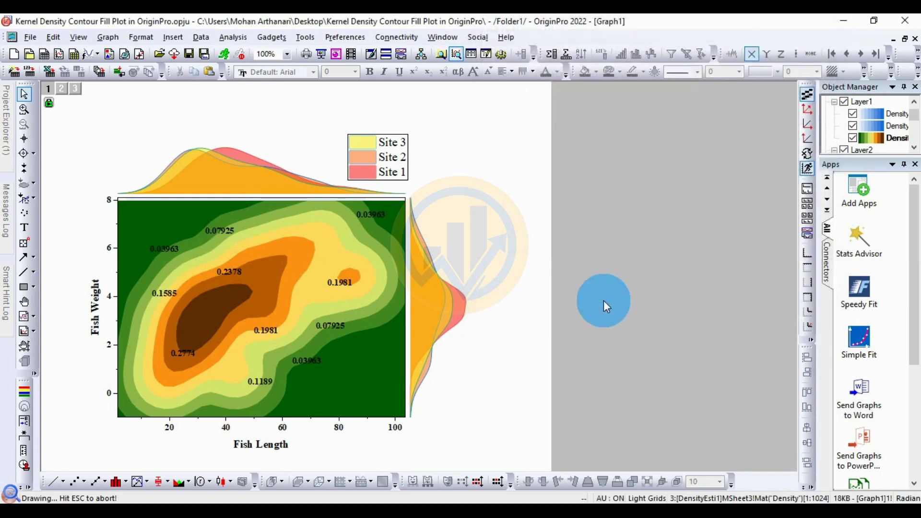